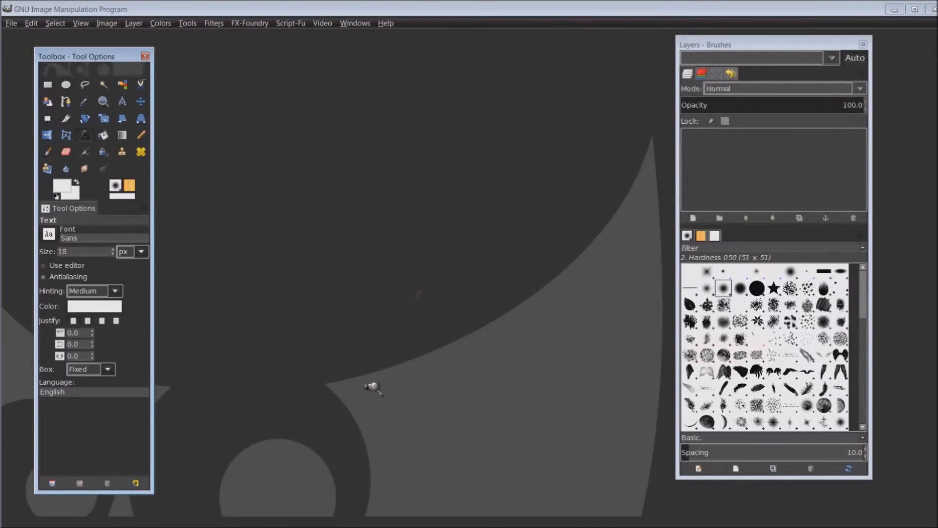
- Switch to Chrome and review the download page and description of GAP-2.6 for Gimp 2.6-Windows on deviantART
{"action": "mouse_move", "coordinate": [313, 526]}
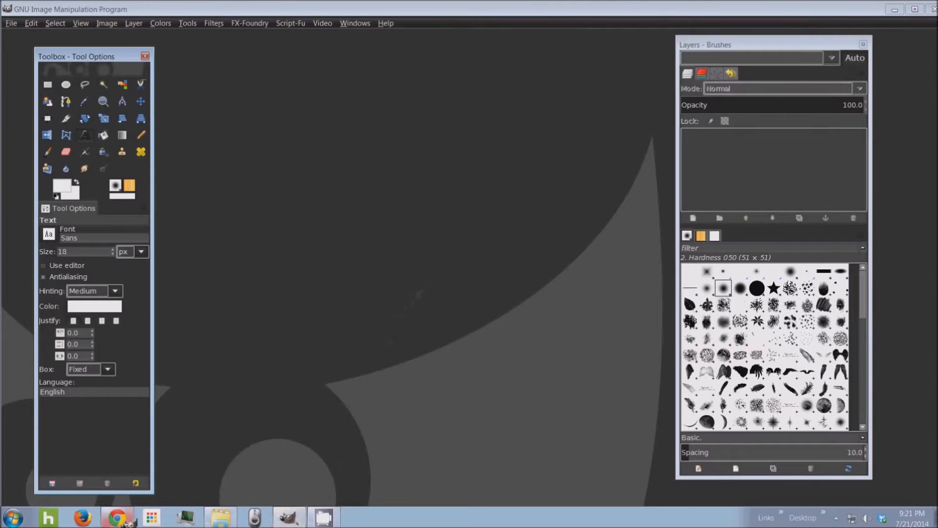
{"action": "left_click", "coordinate": [117, 517]}
{"action": "left_click_drag", "start_coordinate": [617, 30], "coordinate": [655, 38]}
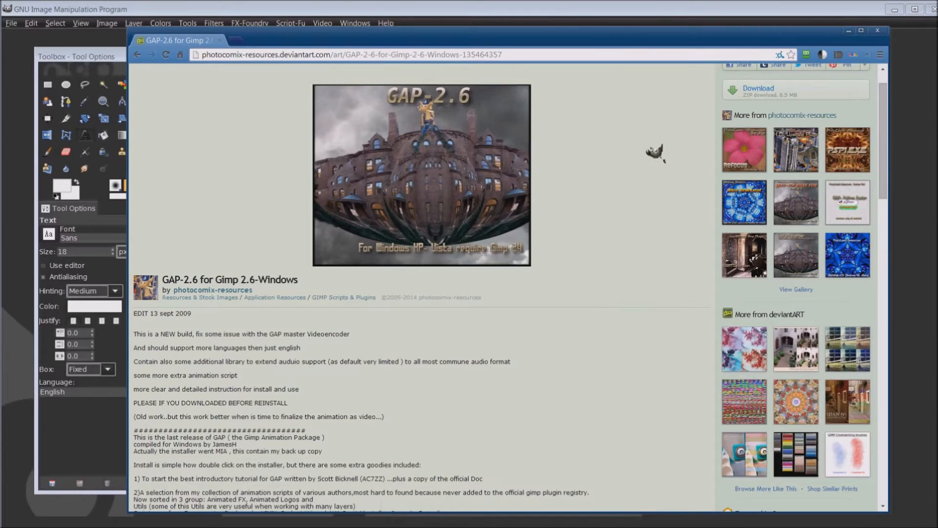
{"action": "scroll", "coordinate": [705, 167], "scroll_direction": "up", "scroll_amount": 2}
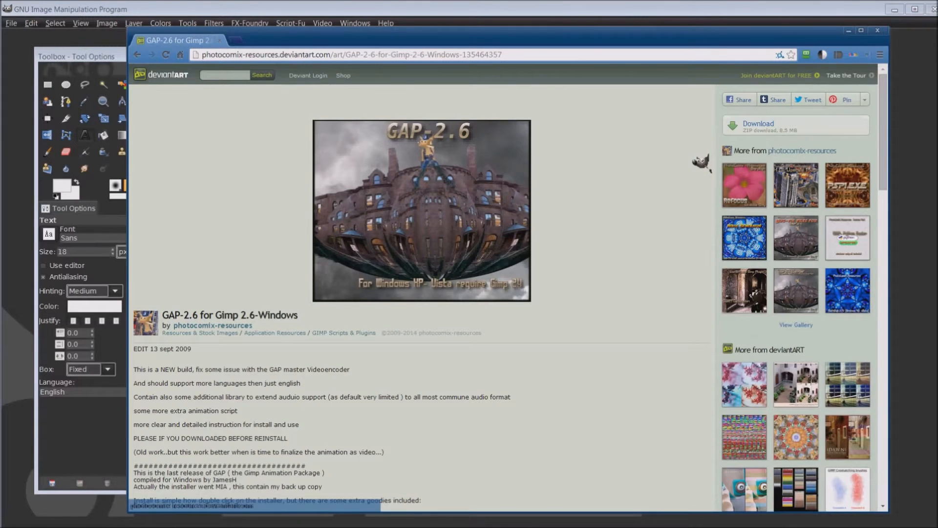
{"action": "scroll", "coordinate": [699, 167], "scroll_direction": "down", "scroll_amount": 4}
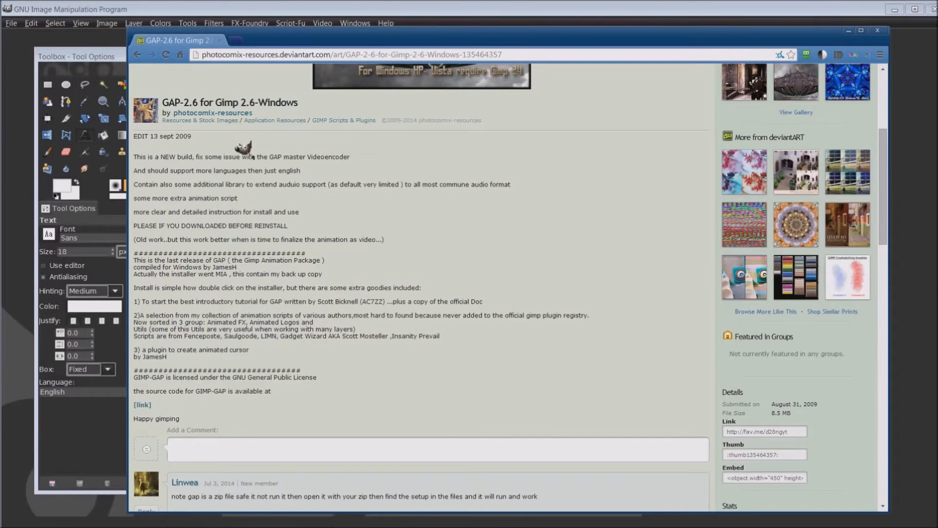
{"action": "scroll", "coordinate": [488, 225], "scroll_direction": "up", "scroll_amount": 3}
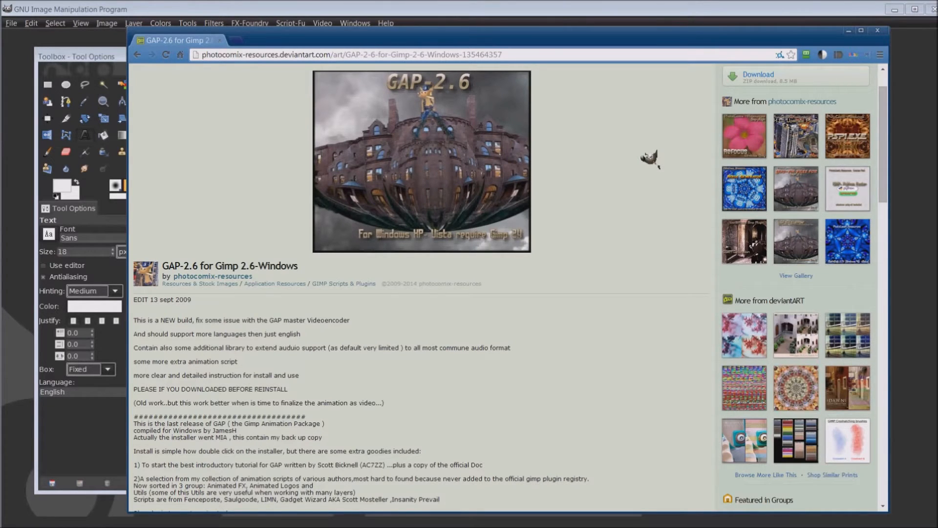
{"action": "left_click", "coordinate": [853, 33]}
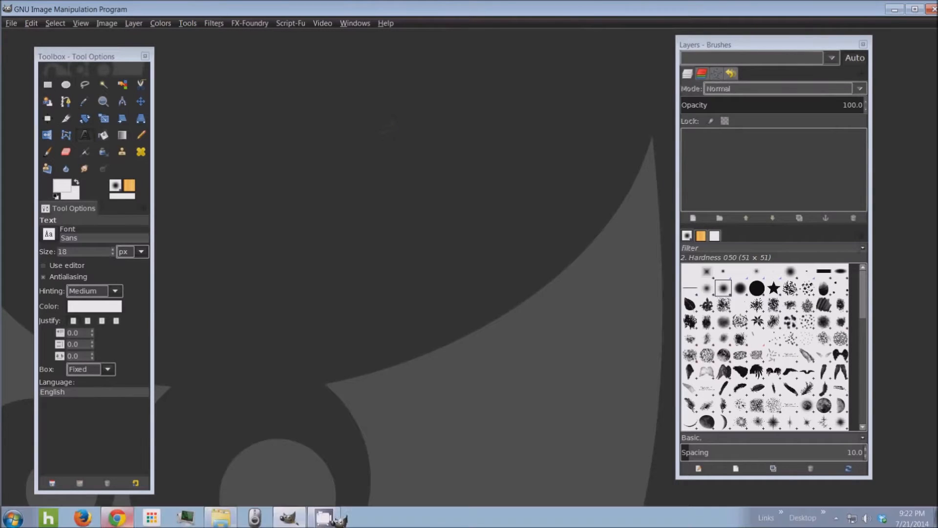
- Switch to Windows Explorer and open the 535 x 535 GIF image gimp from Pictures > Graphics > Misc Graphics in GIMP for editing
{"action": "left_click", "coordinate": [221, 517]}
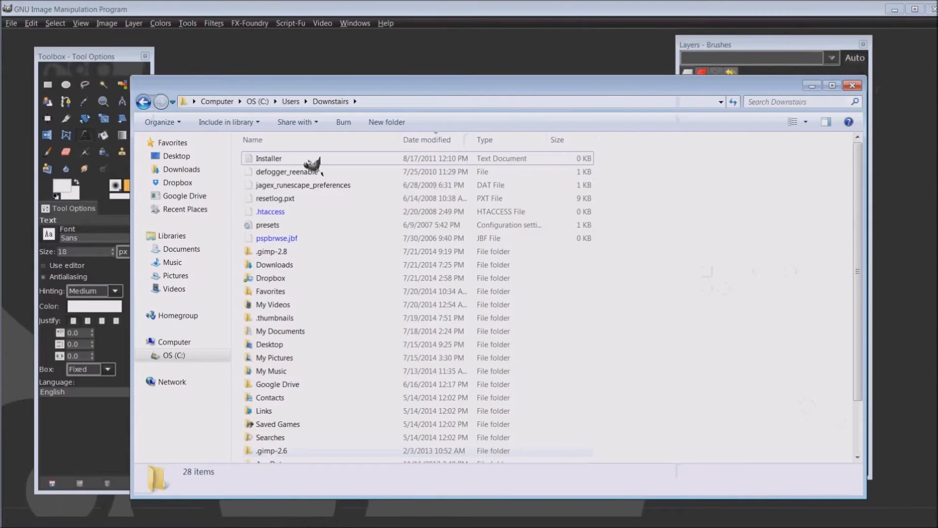
{"action": "left_click", "coordinate": [172, 275]}
{"action": "double_click", "coordinate": [687, 206]}
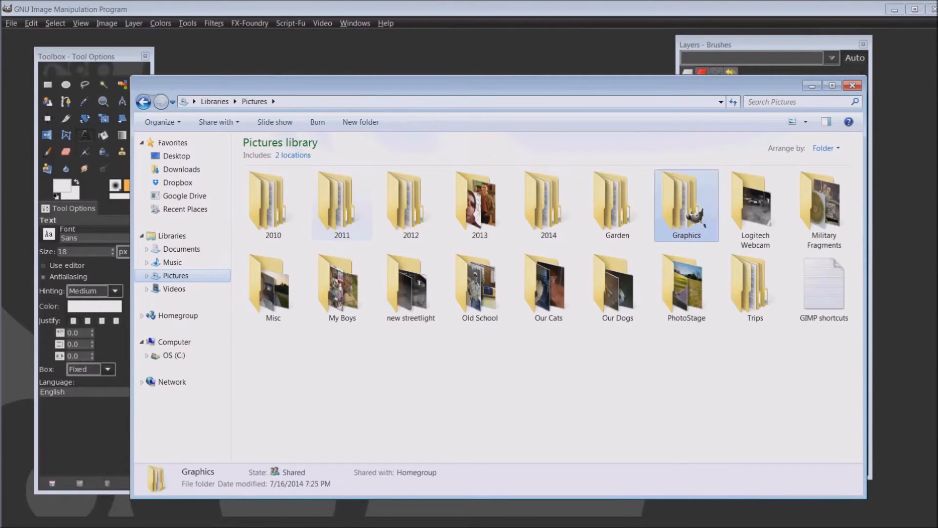
{"action": "double_click", "coordinate": [264, 283]}
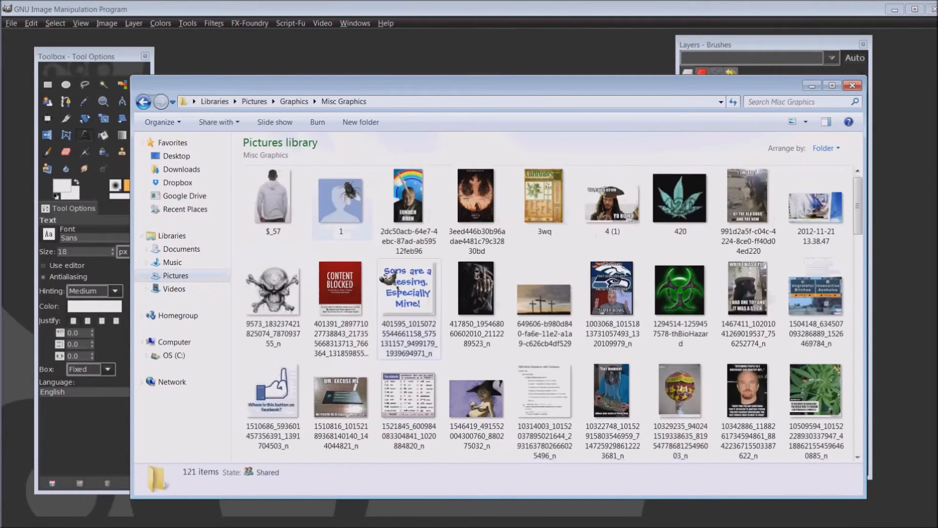
{"action": "scroll", "coordinate": [816, 303], "scroll_direction": "down", "scroll_amount": 5}
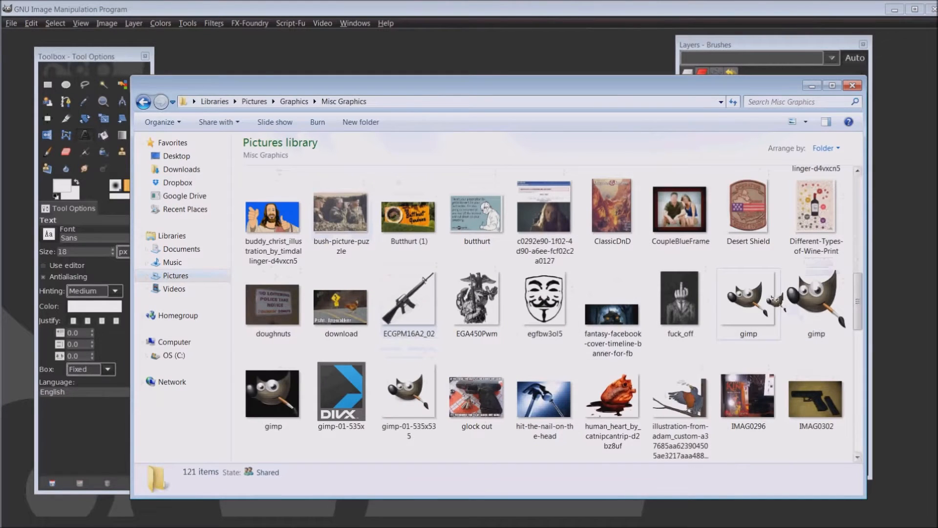
{"action": "right_click", "coordinate": [772, 297]}
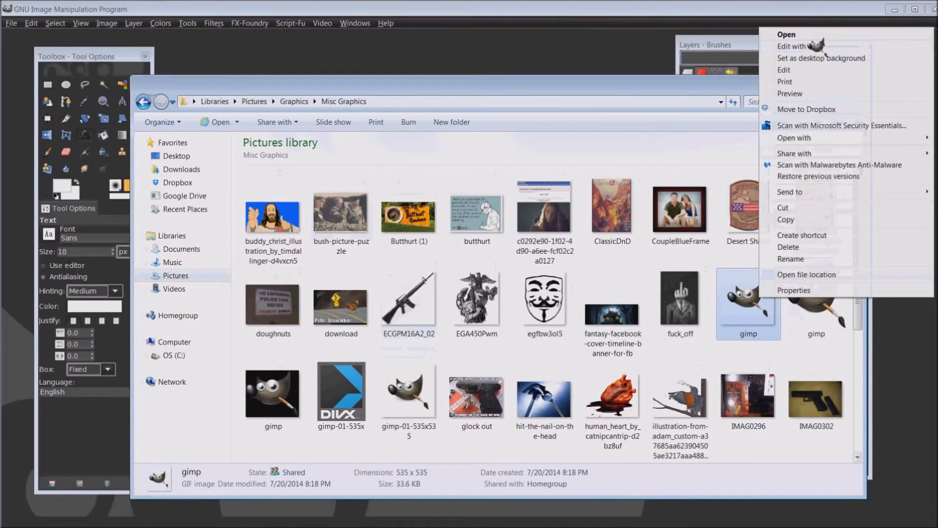
{"action": "left_click", "coordinate": [810, 47]}
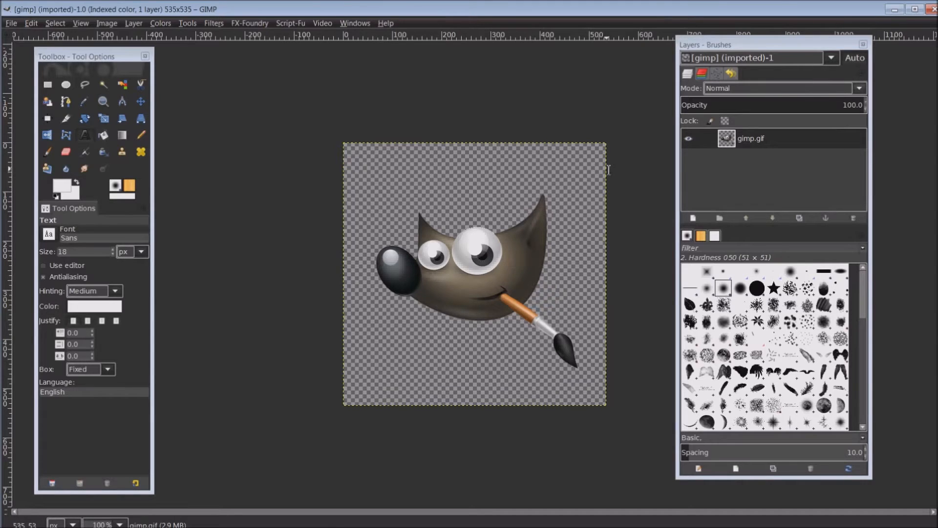
- Select the mascot using the gimp.gif layer's alpha and copy the visible content of the selection
{"action": "right_click", "coordinate": [733, 146]}
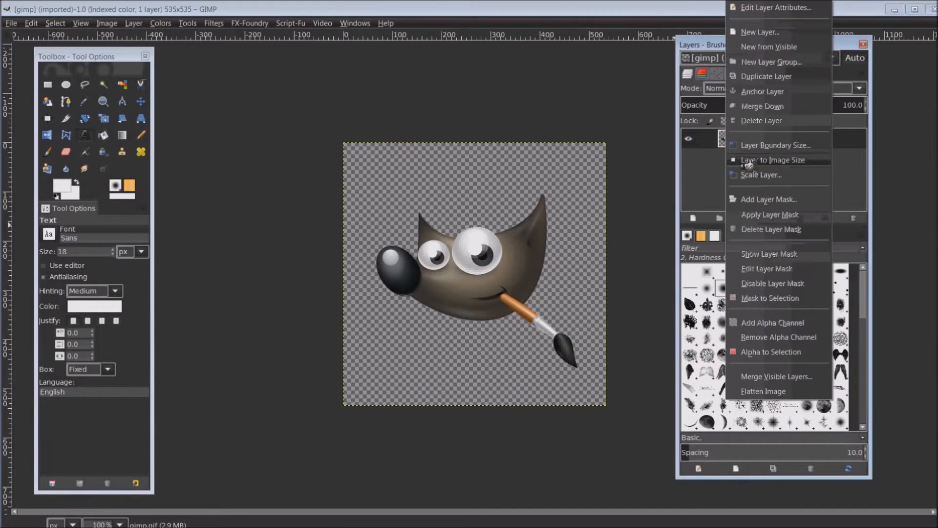
{"action": "left_click", "coordinate": [776, 353]}
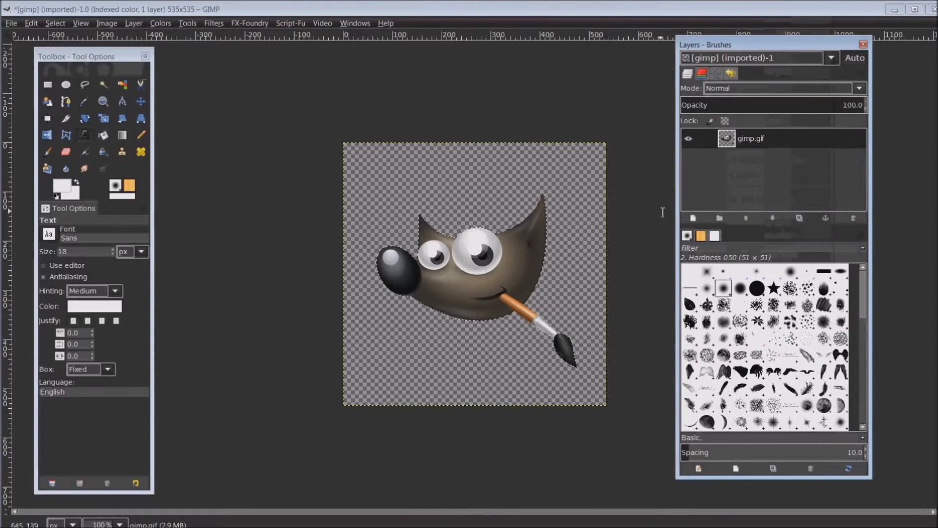
{"action": "left_click", "coordinate": [41, 24]}
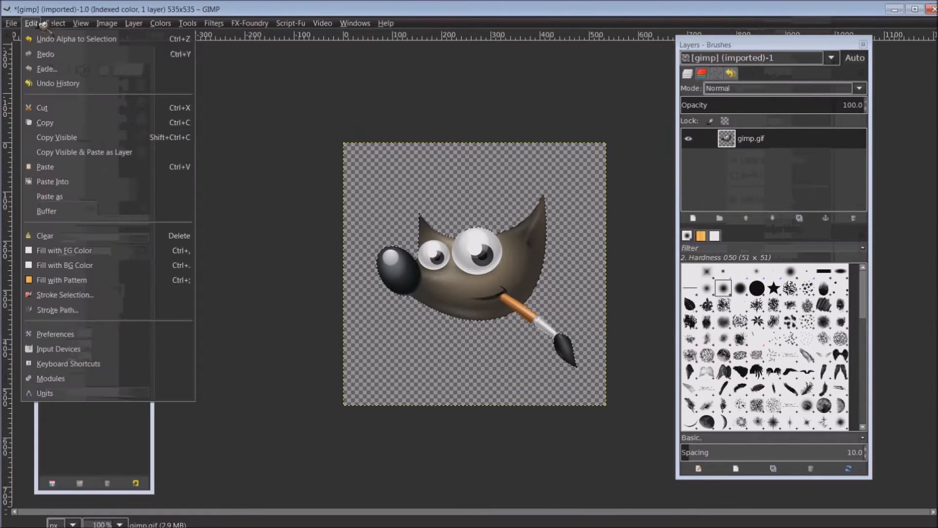
{"action": "left_click", "coordinate": [58, 137]}
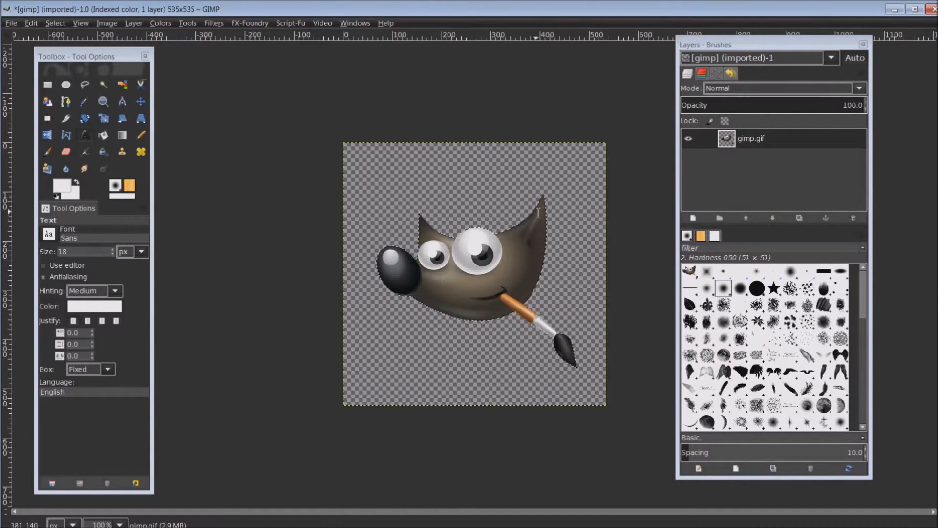
{"action": "right_click", "coordinate": [736, 139]}
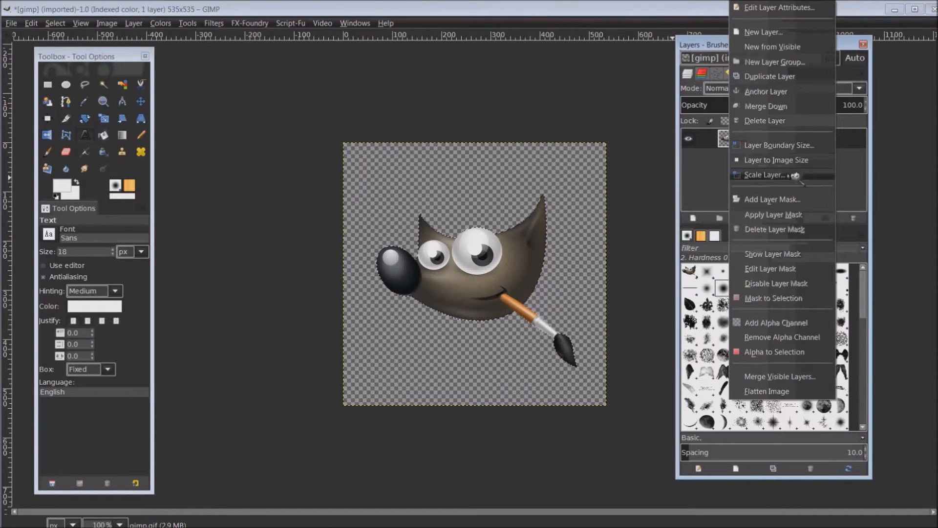
{"action": "left_click", "coordinate": [814, 352]}
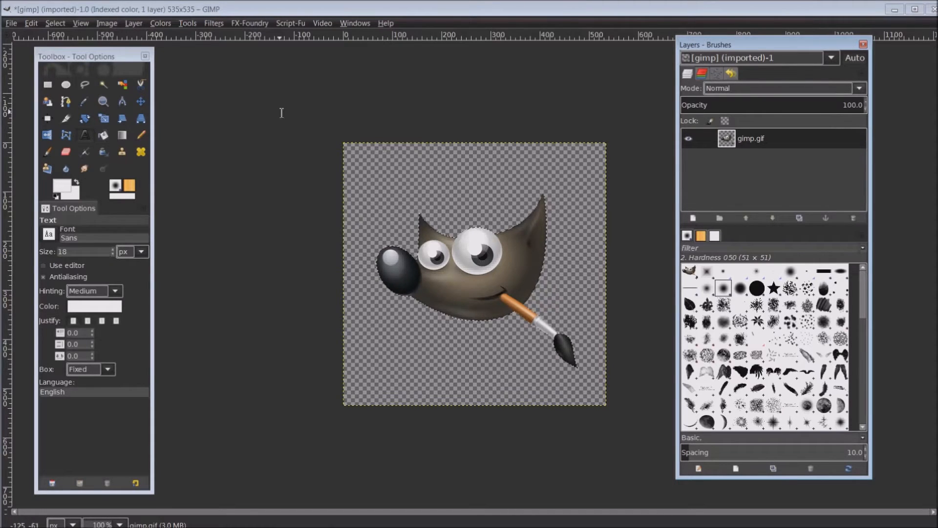
{"action": "left_click", "coordinate": [31, 23]}
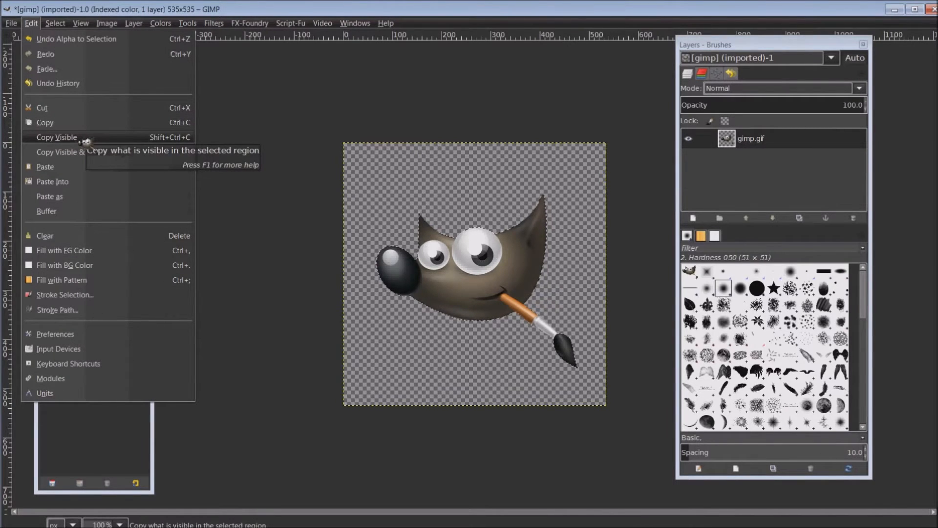
{"action": "left_click", "coordinate": [86, 142]}
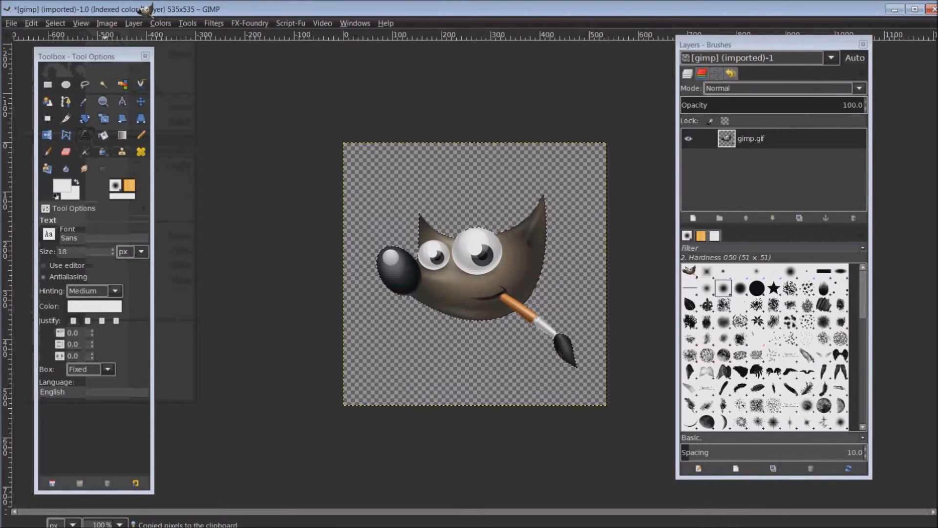
- Create a new image 640 px wide and 400 px high
{"action": "left_click", "coordinate": [15, 25]}
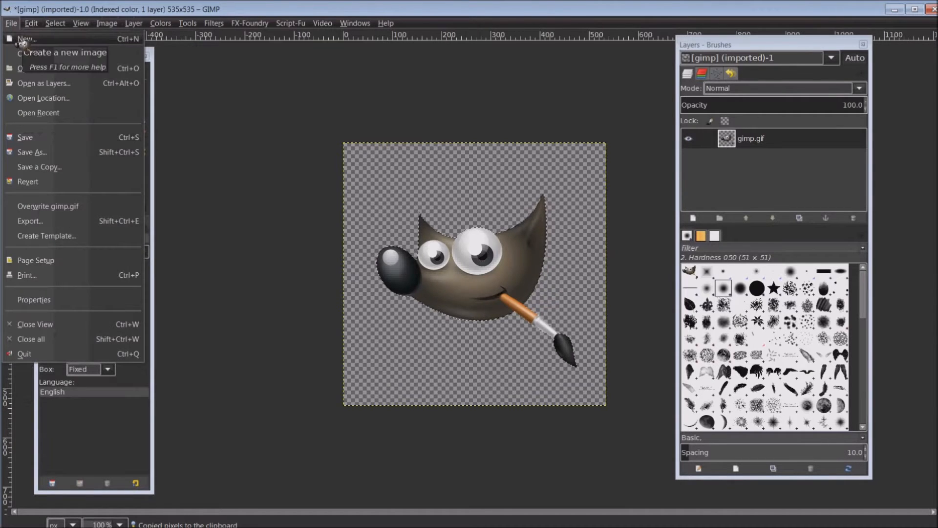
{"action": "left_click", "coordinate": [51, 42]}
{"action": "left_click_drag", "start_coordinate": [374, 179], "coordinate": [452, 182]}
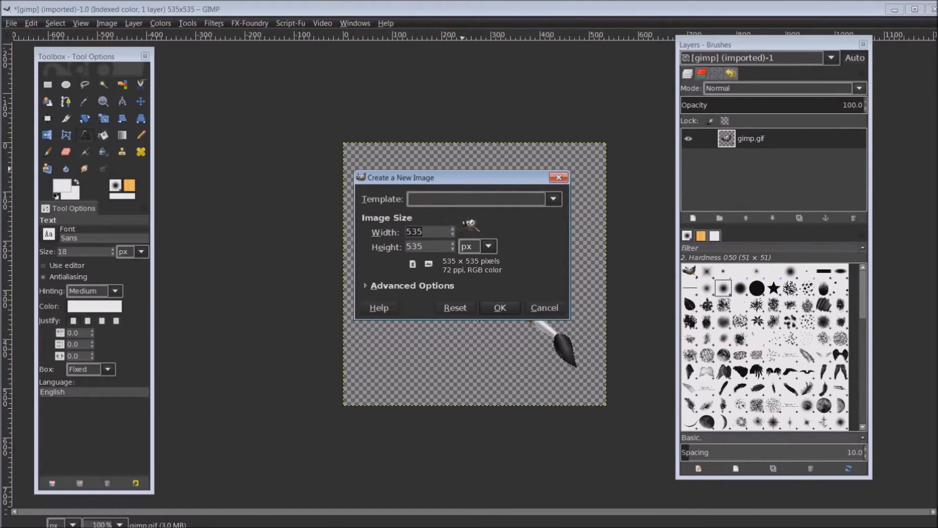
{"action": "type", "text": "640"}
{"action": "key", "text": "Tab"}
{"action": "type", "text": "4"}
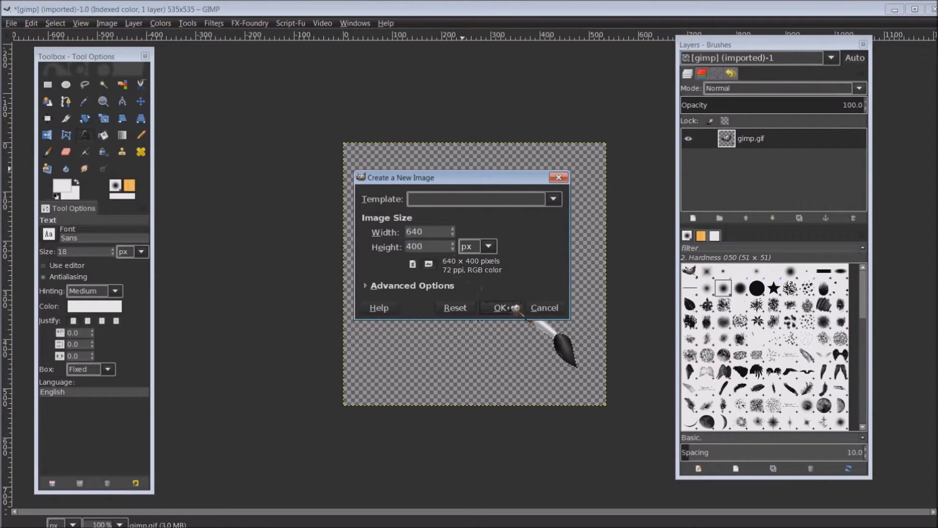
{"action": "left_click", "coordinate": [513, 308]}
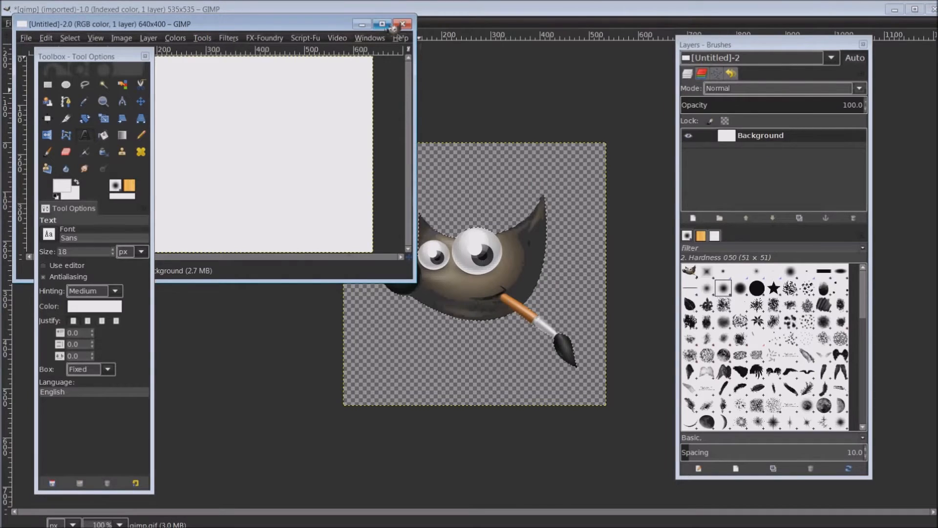
- Maximize the new image's window and paste the copied mascot as a new layer
{"action": "left_click", "coordinate": [383, 24]}
{"action": "left_click_drag", "start_coordinate": [699, 37], "coordinate": [749, 47]}
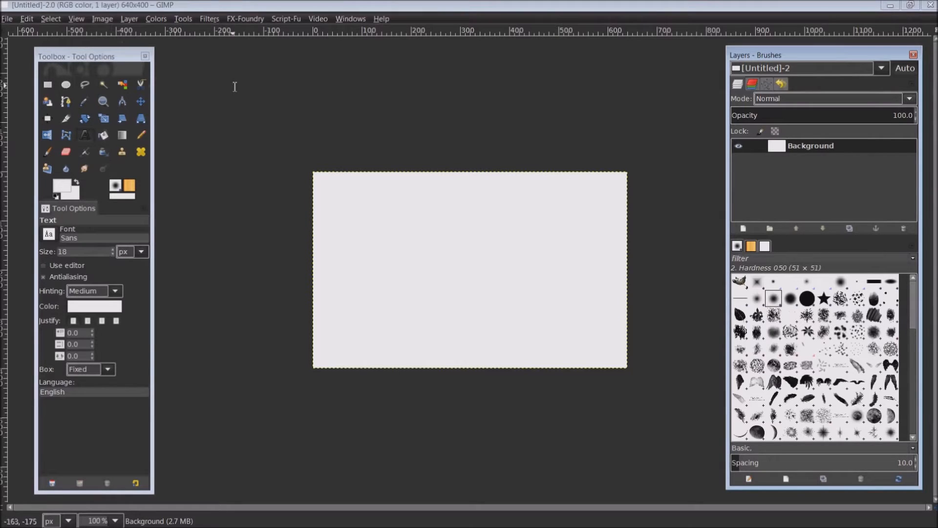
{"action": "left_click", "coordinate": [30, 19]}
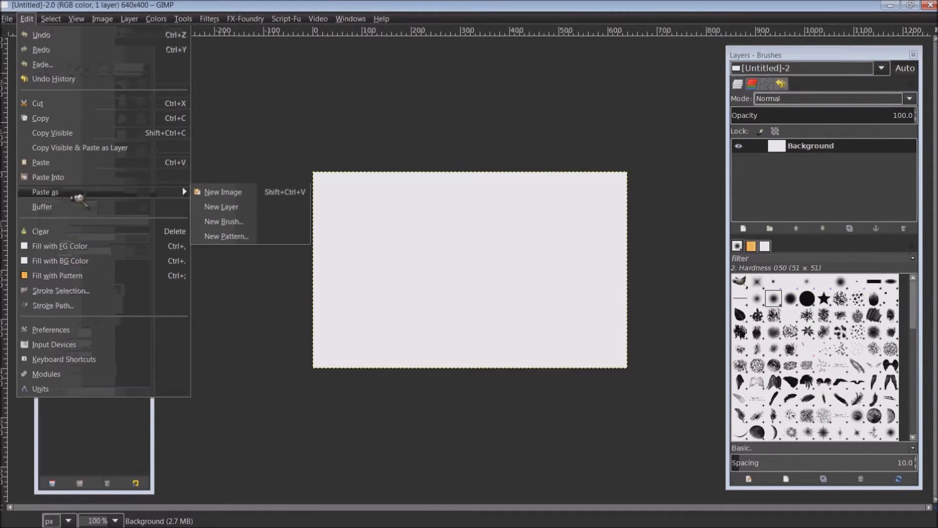
{"action": "mouse_move", "coordinate": [184, 195]}
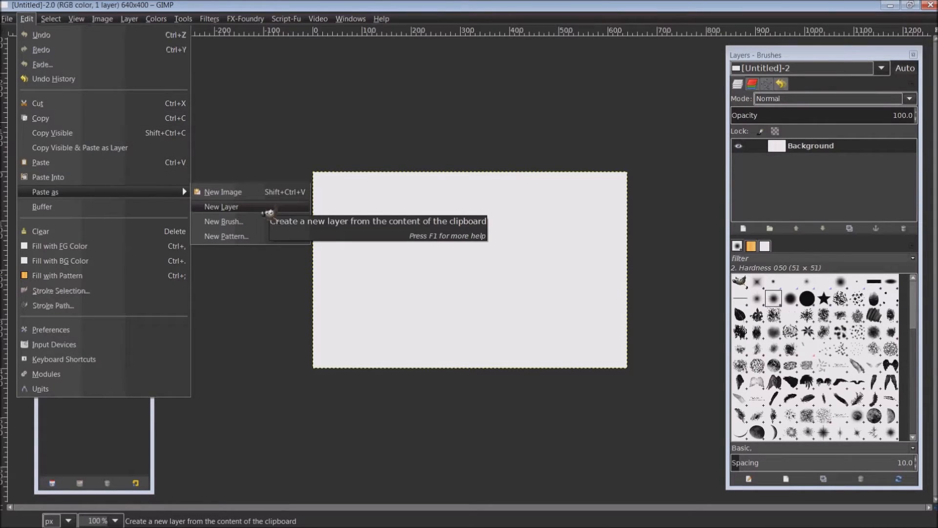
{"action": "left_click", "coordinate": [267, 212]}
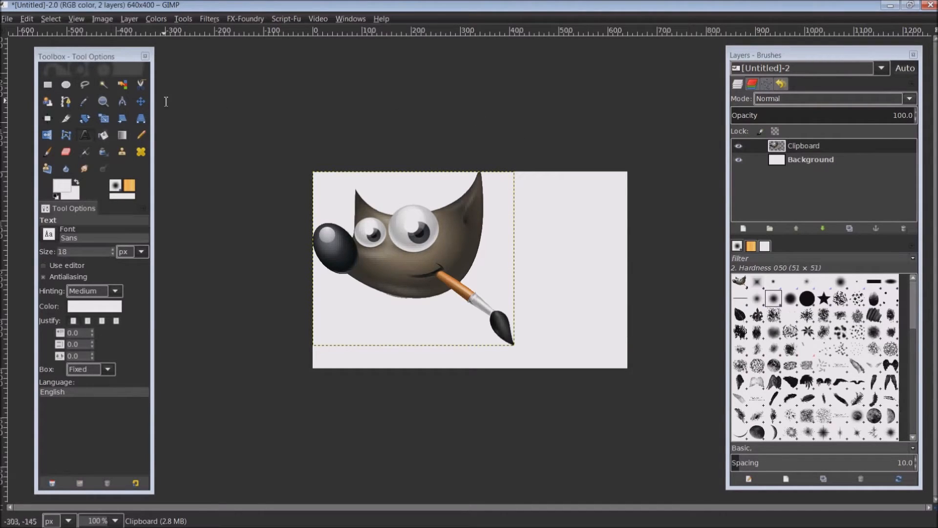
- Move the pasted mascot layer from the canvas's upper-left corner to roughly the middle of the canvas
{"action": "left_click", "coordinate": [142, 101]}
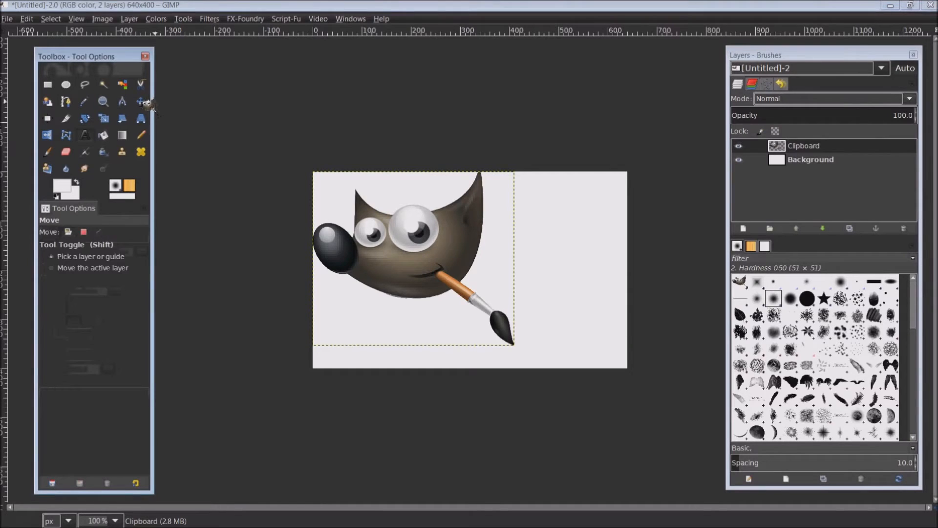
{"action": "left_click_drag", "start_coordinate": [437, 235], "coordinate": [496, 253]}
{"action": "left_click_drag", "start_coordinate": [502, 252], "coordinate": [470, 232]}
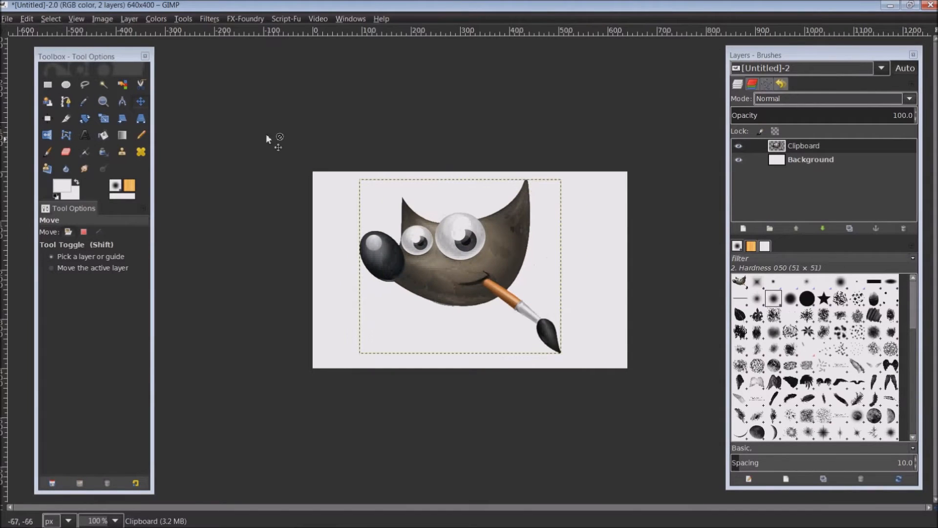
{"action": "left_click", "coordinate": [142, 102]}
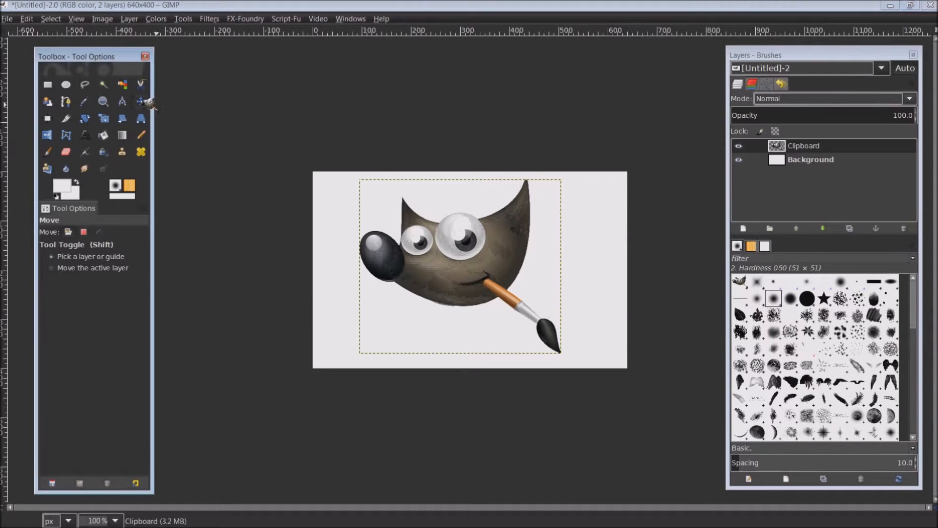
{"action": "left_click_drag", "start_coordinate": [455, 263], "coordinate": [481, 265]}
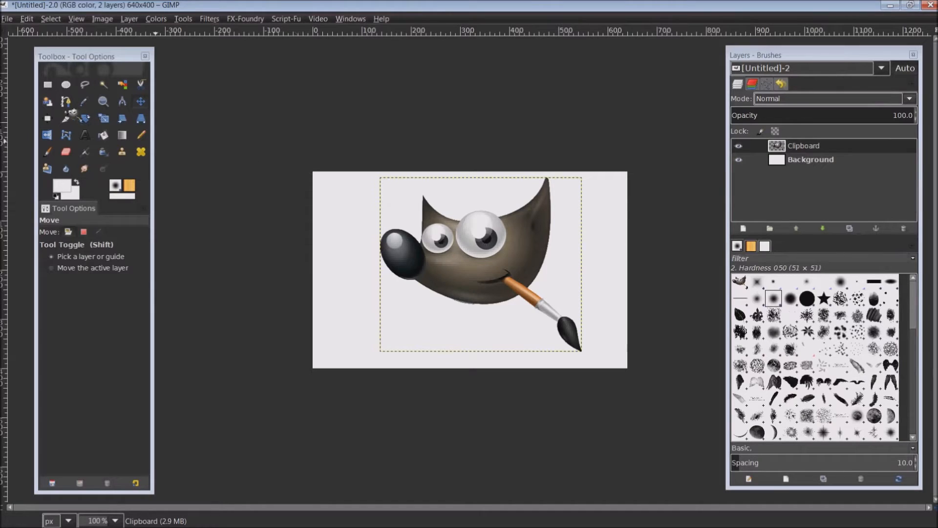
- Pick the mascot layer on the canvas with the Alignment tool
{"action": "left_click_drag", "start_coordinate": [107, 59], "coordinate": [130, 70]}
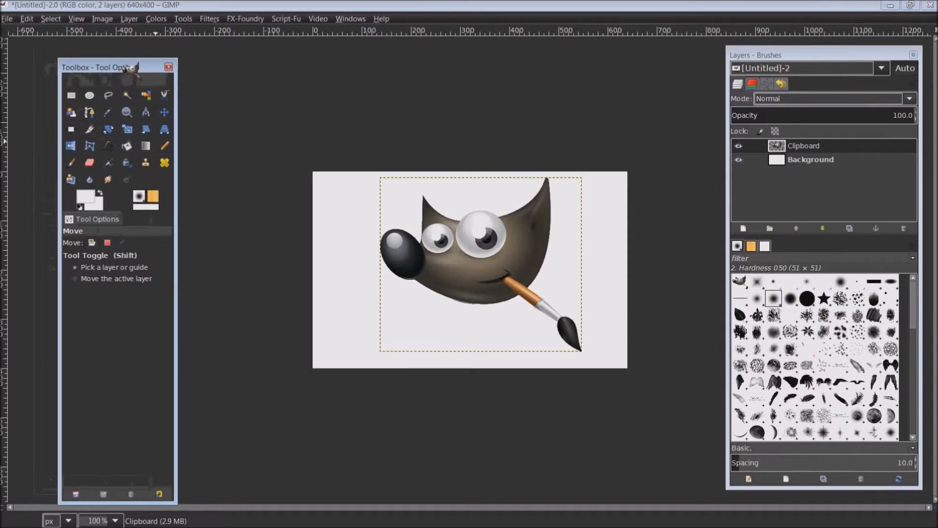
{"action": "left_click", "coordinate": [82, 130]}
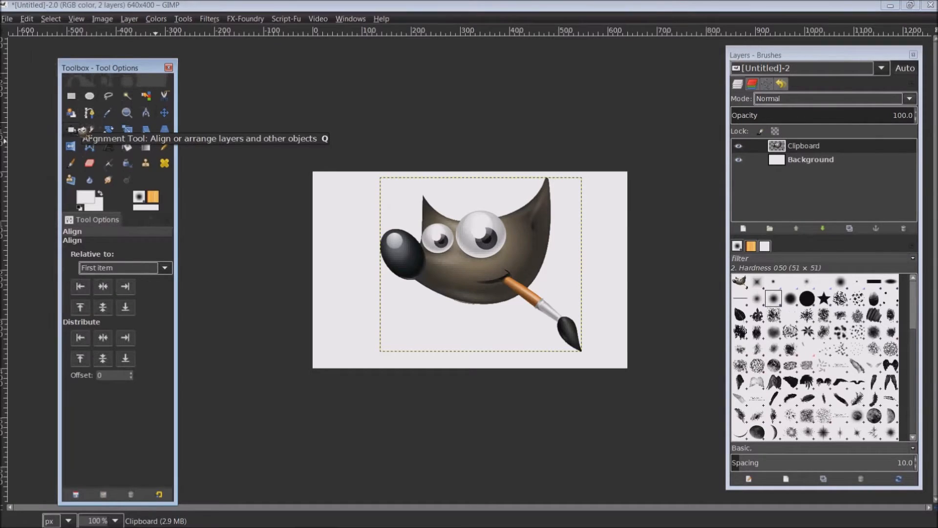
{"action": "left_click", "coordinate": [834, 152]}
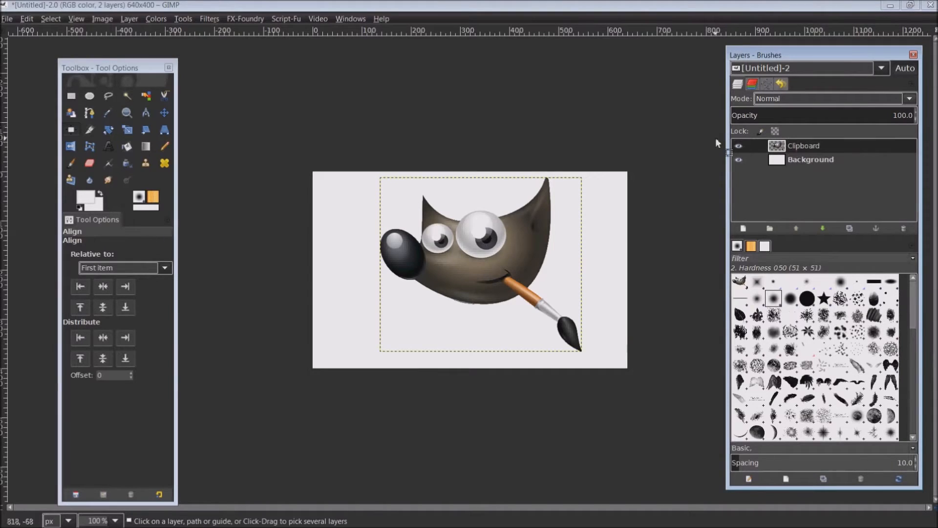
{"action": "left_click", "coordinate": [505, 253]}
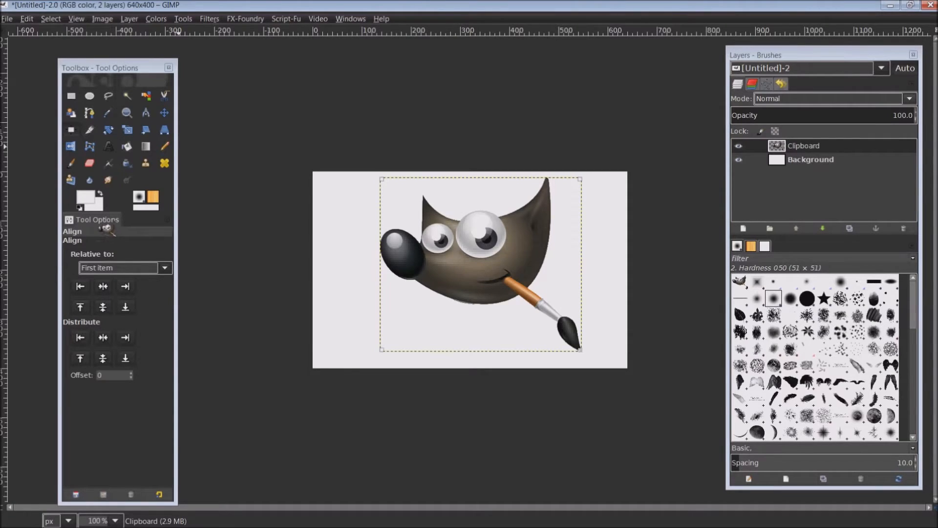
{"action": "left_click", "coordinate": [367, 19]}
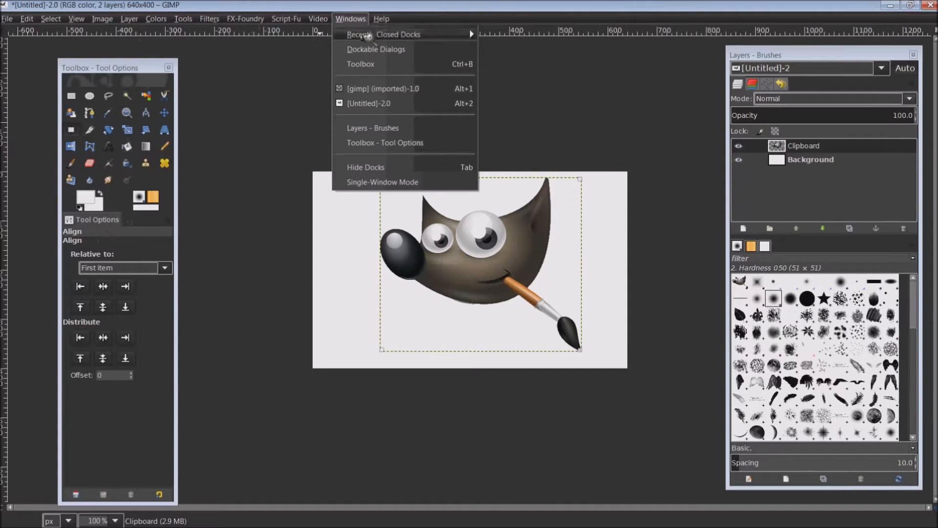
{"action": "mouse_move", "coordinate": [372, 53]}
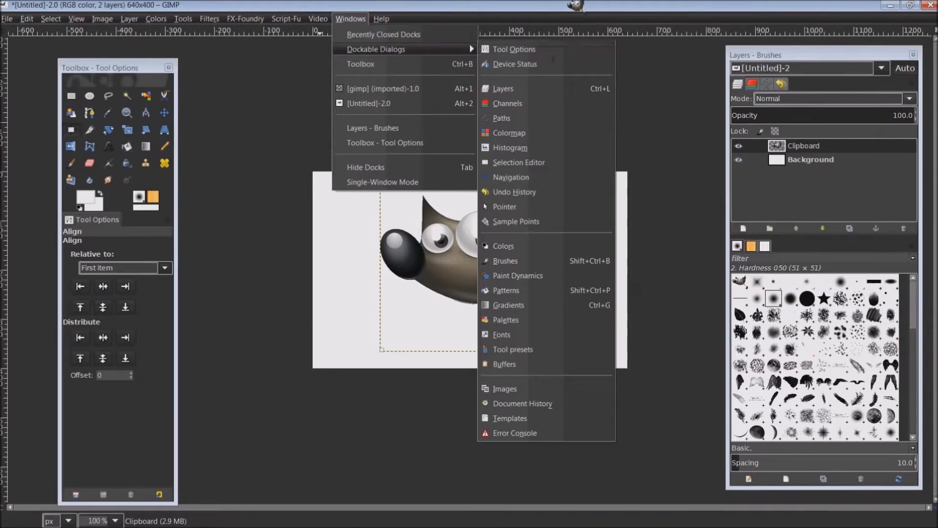
{"action": "left_click", "coordinate": [569, 5]}
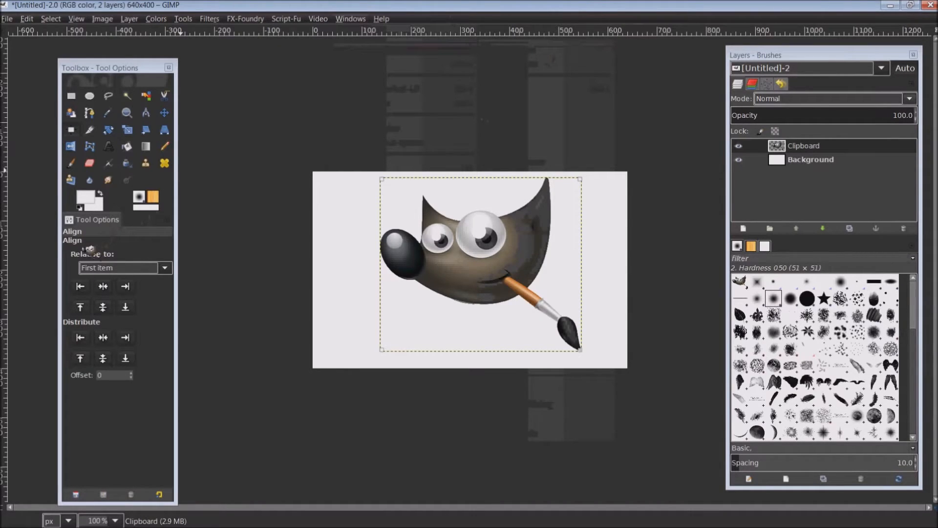
- Align the mascot layer relative to the image, centring it both horizontally and vertically
{"action": "left_click", "coordinate": [133, 268]}
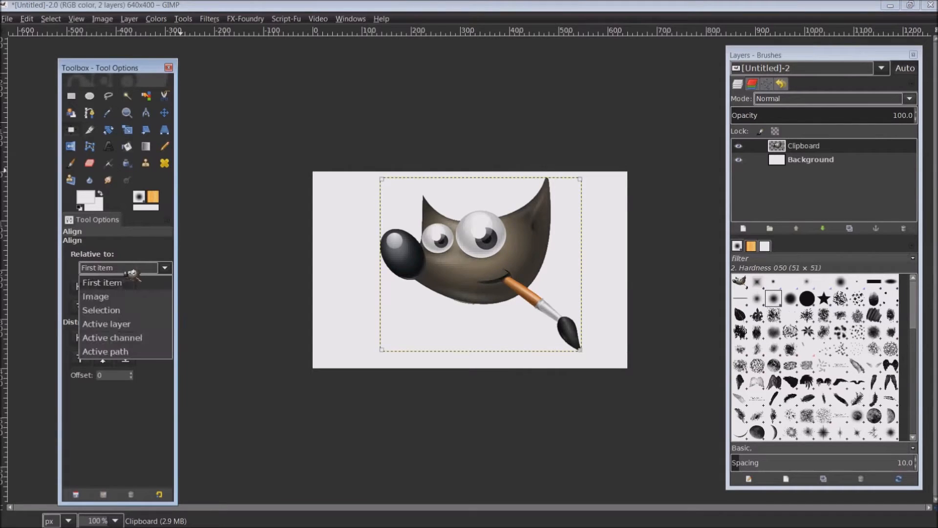
{"action": "left_click", "coordinate": [130, 296]}
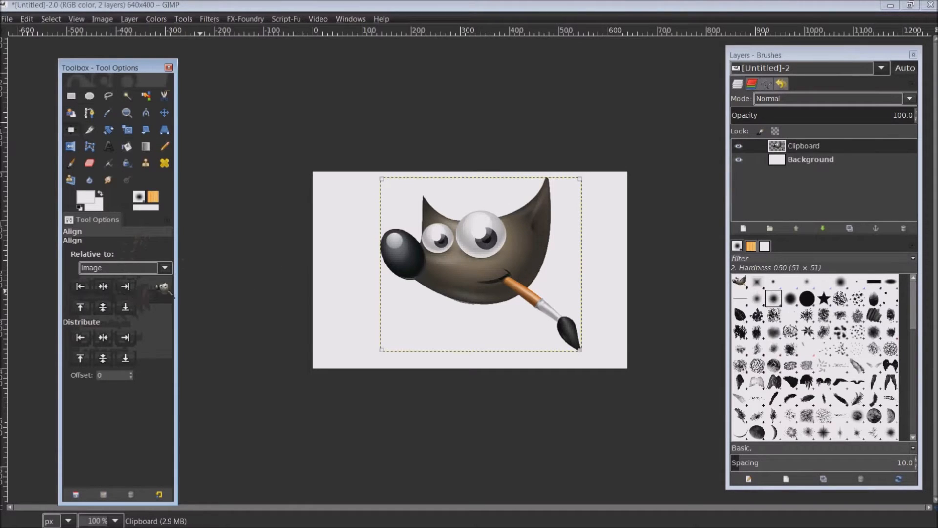
{"action": "left_click", "coordinate": [103, 287]}
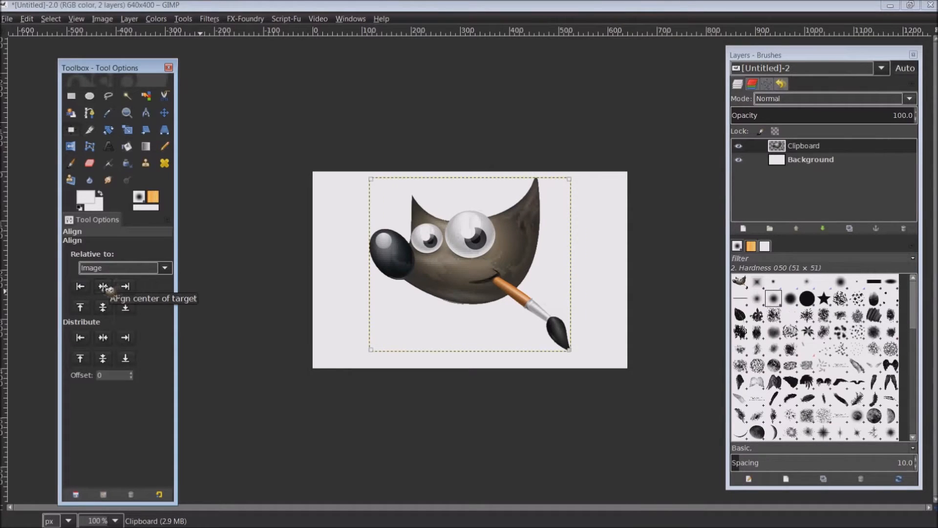
{"action": "left_click", "coordinate": [104, 307]}
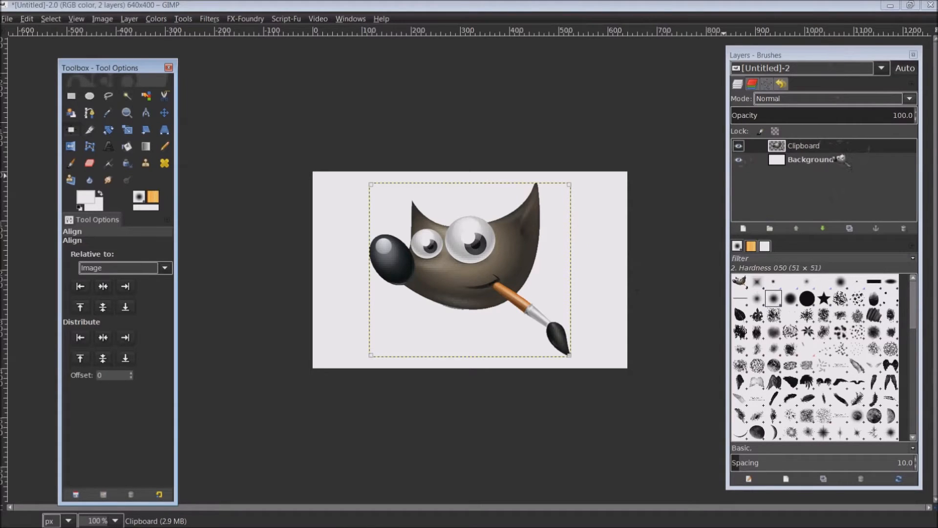
- Expand the mascot's Clipboard layer to the full image size
{"action": "left_click_drag", "start_coordinate": [829, 58], "coordinate": [789, 60]}
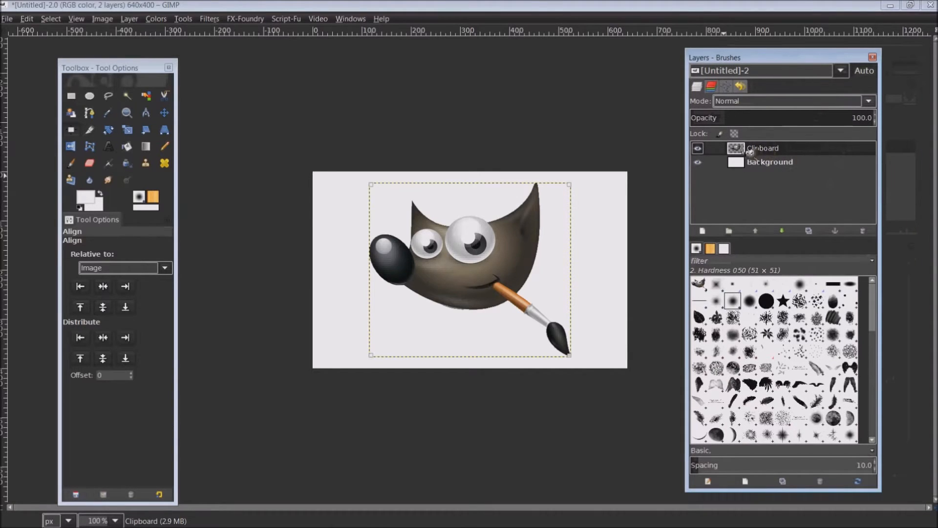
{"action": "right_click", "coordinate": [785, 151]}
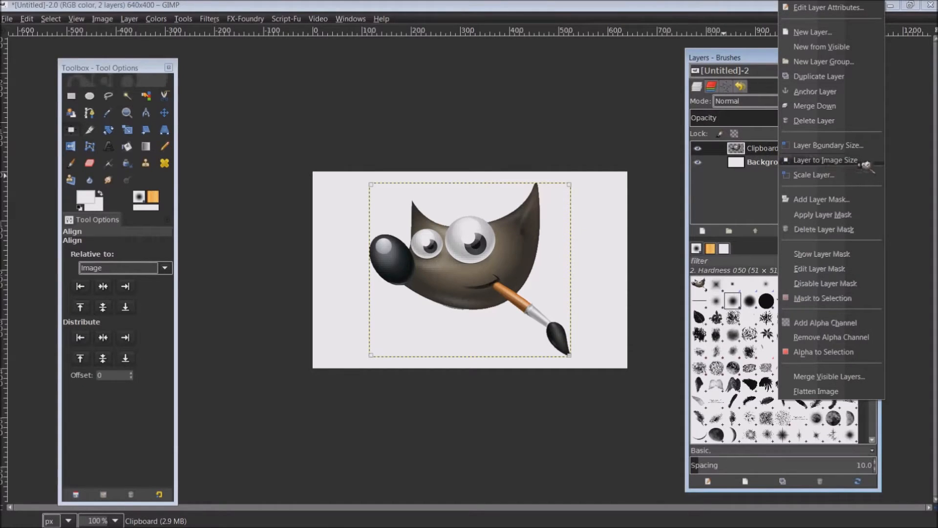
{"action": "left_click", "coordinate": [826, 159]}
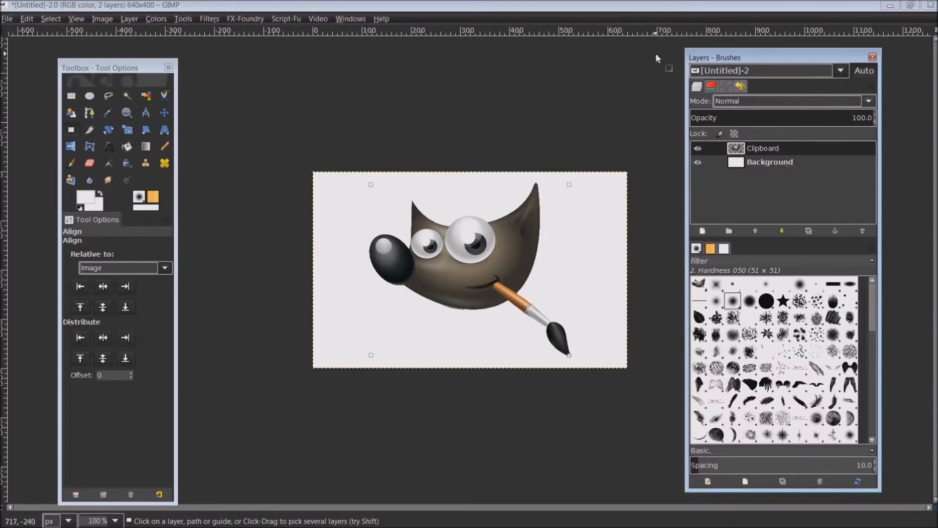
{"action": "left_click_drag", "start_coordinate": [811, 58], "coordinate": [856, 60]}
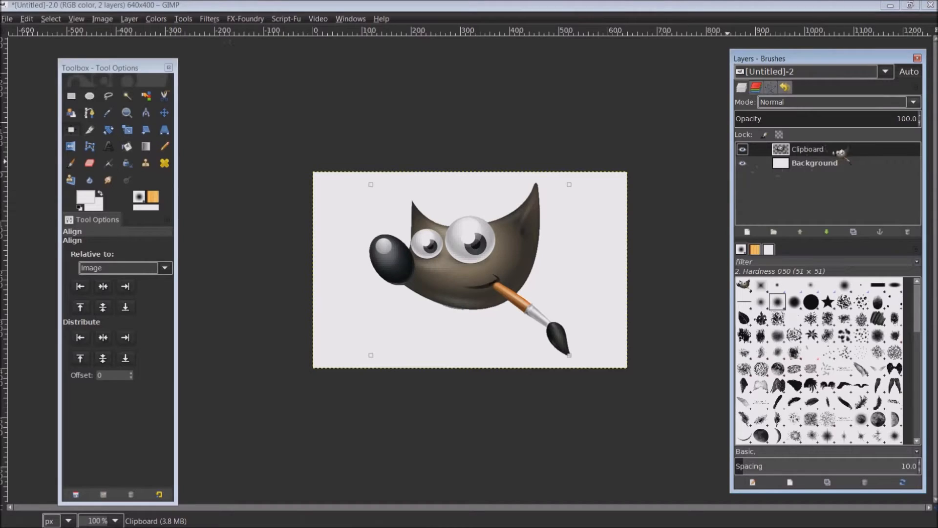
- Open the IWarp distortion filter for the mascot layer, enlarge its preview, and choose the Shrink deform mode
{"action": "left_click", "coordinate": [217, 22]}
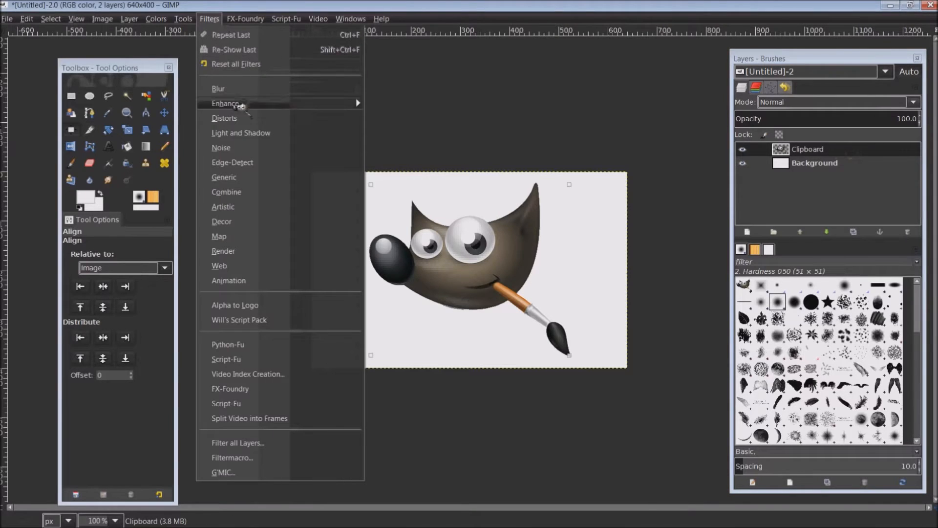
{"action": "mouse_move", "coordinate": [242, 123]}
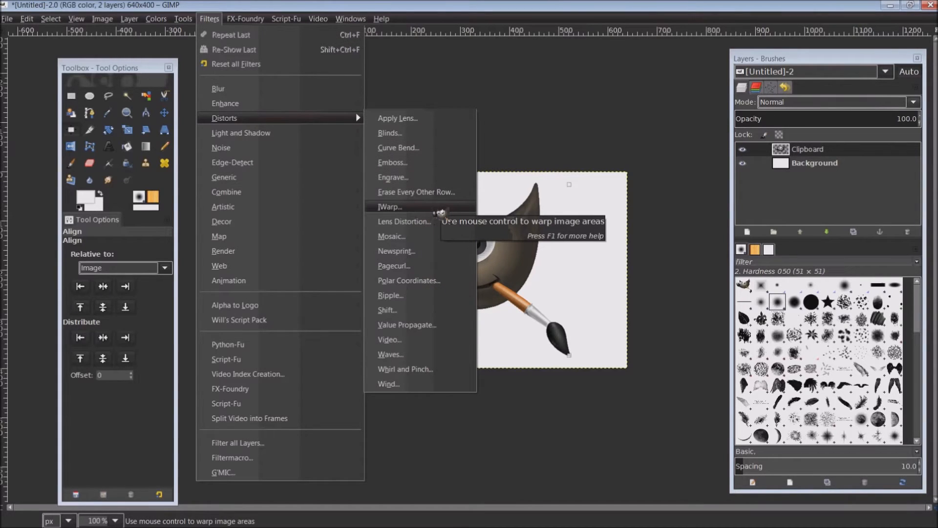
{"action": "left_click", "coordinate": [440, 213]}
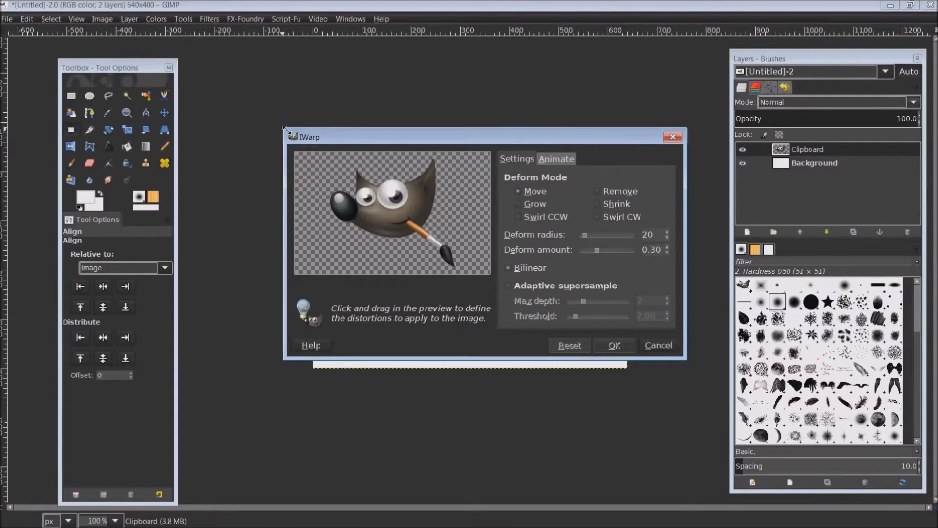
{"action": "left_click_drag", "start_coordinate": [284, 128], "coordinate": [140, 18]}
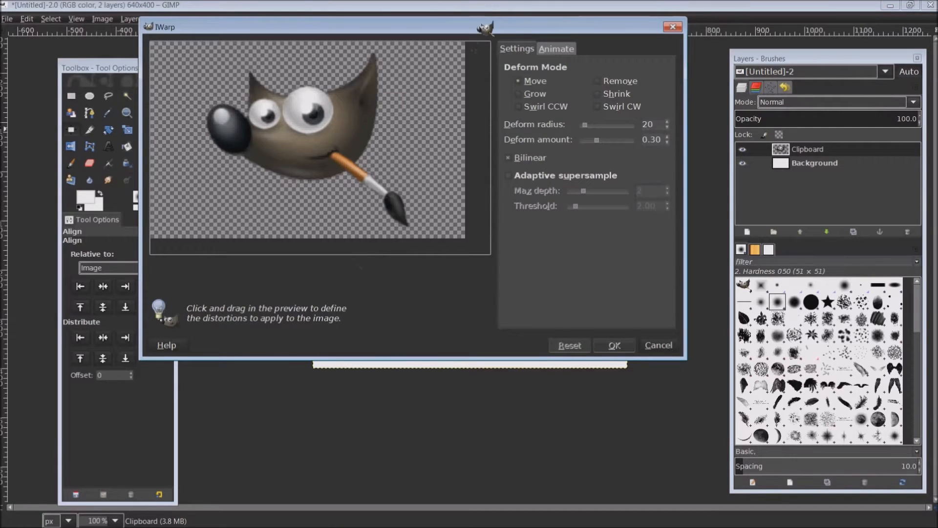
{"action": "left_click_drag", "start_coordinate": [481, 27], "coordinate": [525, 95]}
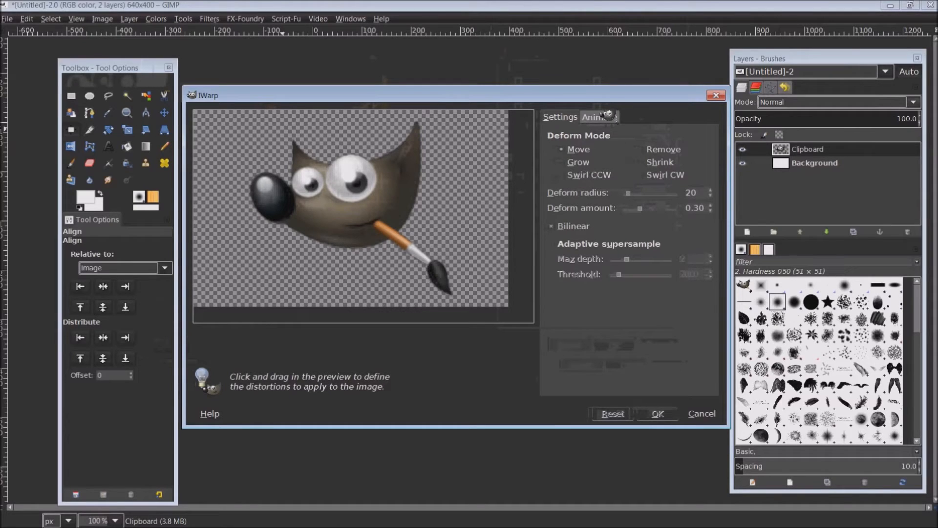
{"action": "left_click_drag", "start_coordinate": [608, 97], "coordinate": [570, 91]}
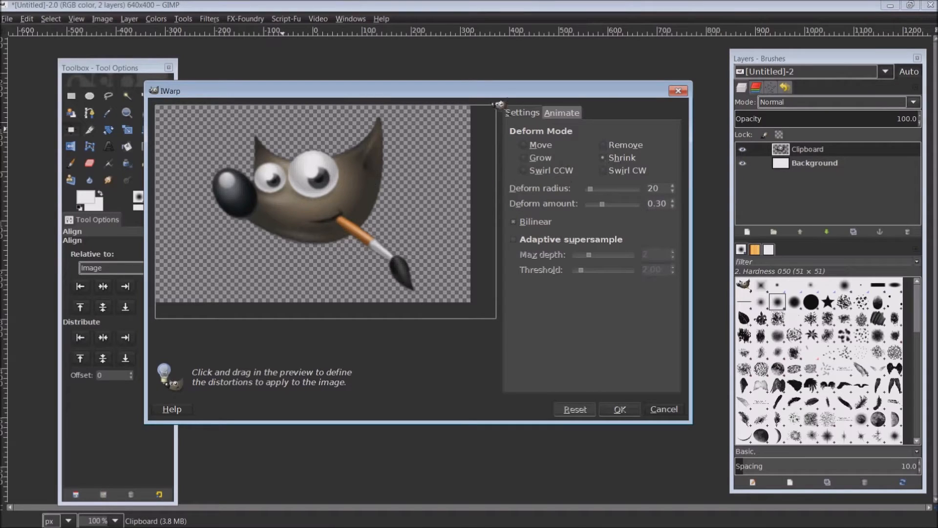
{"action": "left_click_drag", "start_coordinate": [496, 92], "coordinate": [535, 92]}
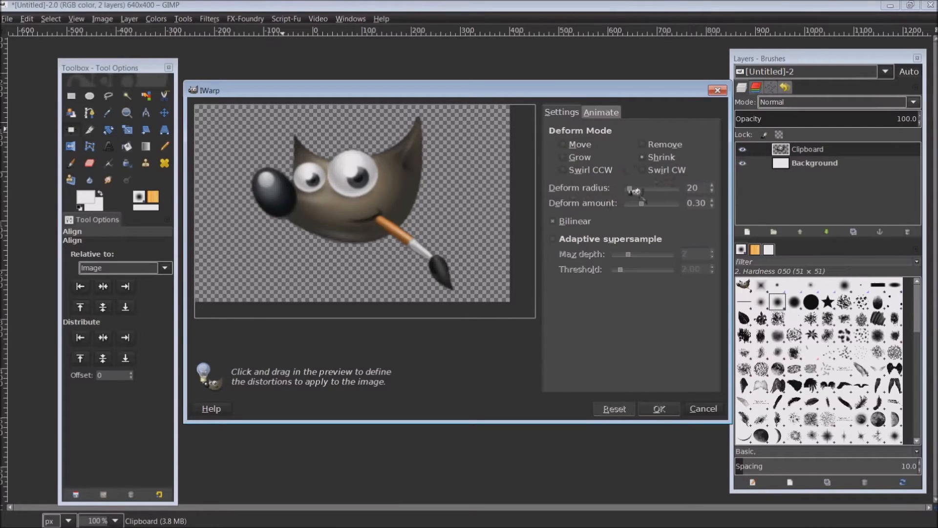
- Set the deform radius to 250 and the deform amount to 1.00, and shrink the mascot in the preview down to nothing
{"action": "left_click_drag", "start_coordinate": [637, 189], "coordinate": [689, 191]}
{"action": "left_click_drag", "start_coordinate": [641, 204], "coordinate": [689, 205]}
{"action": "left_click", "coordinate": [343, 191]}
{"action": "double_click", "coordinate": [350, 200]}
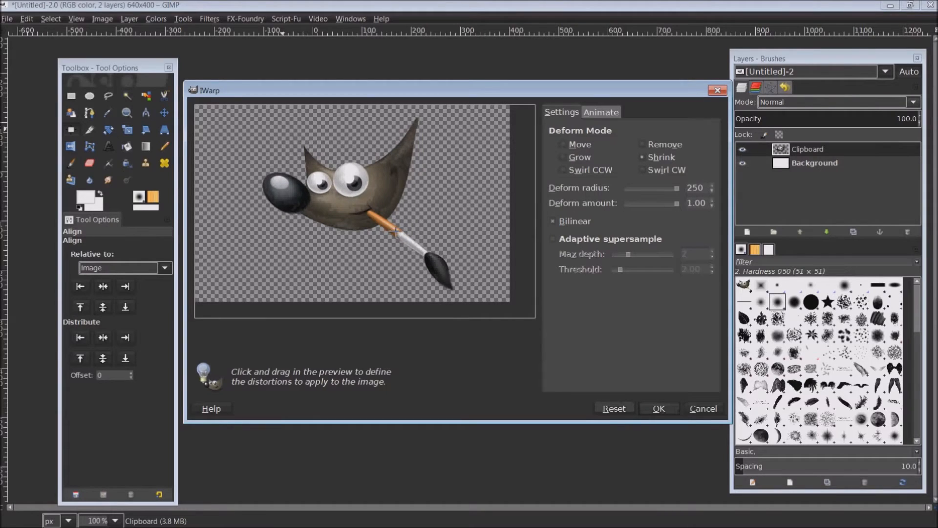
{"action": "left_click", "coordinate": [400, 234]}
{"action": "left_click", "coordinate": [401, 234]}
{"action": "left_click", "coordinate": [400, 234]}
{"action": "left_click", "coordinate": [401, 234]}
{"action": "left_click", "coordinate": [400, 233]}
{"action": "left_click", "coordinate": [354, 216]}
{"action": "left_click", "coordinate": [317, 208]}
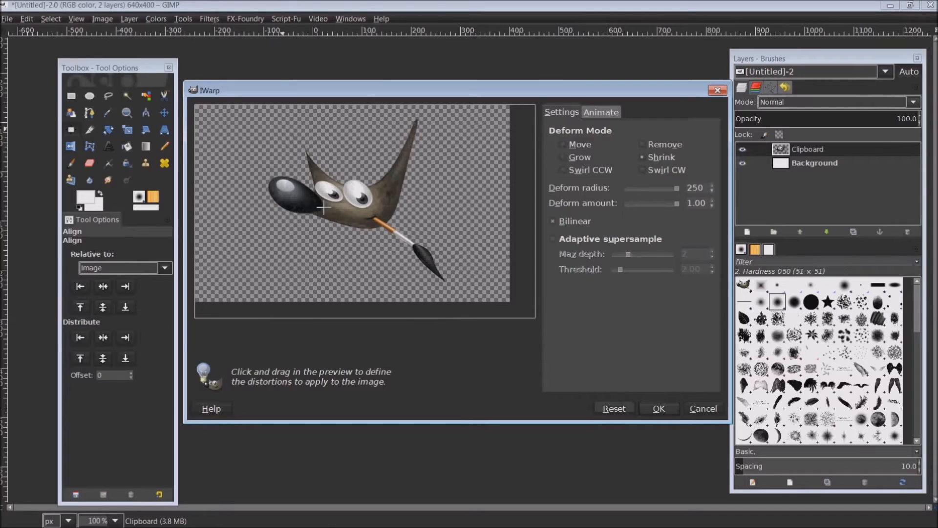
{"action": "left_click", "coordinate": [343, 214]}
{"action": "left_click", "coordinate": [343, 213]}
{"action": "left_click", "coordinate": [377, 205]}
{"action": "left_click", "coordinate": [377, 205]}
{"action": "left_click", "coordinate": [377, 205]}
{"action": "left_click", "coordinate": [377, 205]}
{"action": "left_click", "coordinate": [377, 208]}
{"action": "left_click", "coordinate": [377, 211]}
{"action": "left_click", "coordinate": [377, 215]}
{"action": "left_click", "coordinate": [376, 215]}
{"action": "left_click", "coordinate": [376, 214]}
{"action": "left_click", "coordinate": [375, 213]}
{"action": "left_click", "coordinate": [374, 212]}
{"action": "left_click", "coordinate": [374, 213]}
{"action": "left_click", "coordinate": [373, 213]}
{"action": "left_click", "coordinate": [374, 213]}
{"action": "left_click", "coordinate": [373, 213]}
{"action": "left_click", "coordinate": [373, 213]}
{"action": "left_click", "coordinate": [373, 213]}
{"action": "left_click", "coordinate": [373, 212]}
{"action": "left_click", "coordinate": [371, 212]}
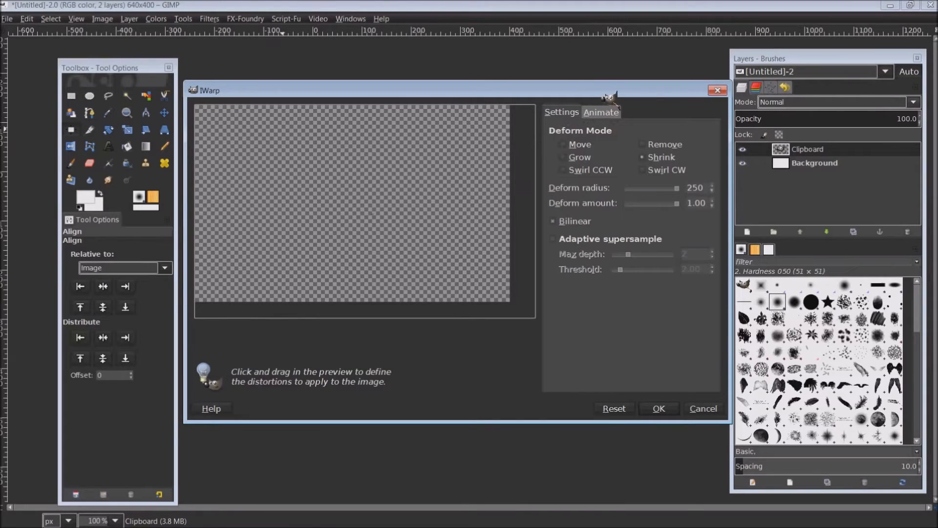
- Enable the IWarp animation with the Reverse option
{"action": "left_click_drag", "start_coordinate": [610, 97], "coordinate": [576, 98]}
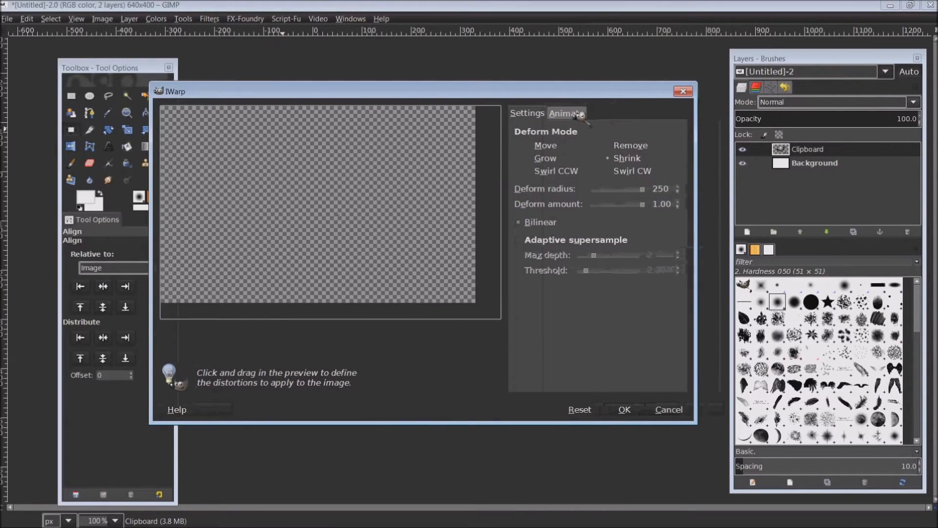
{"action": "left_click", "coordinate": [577, 114]}
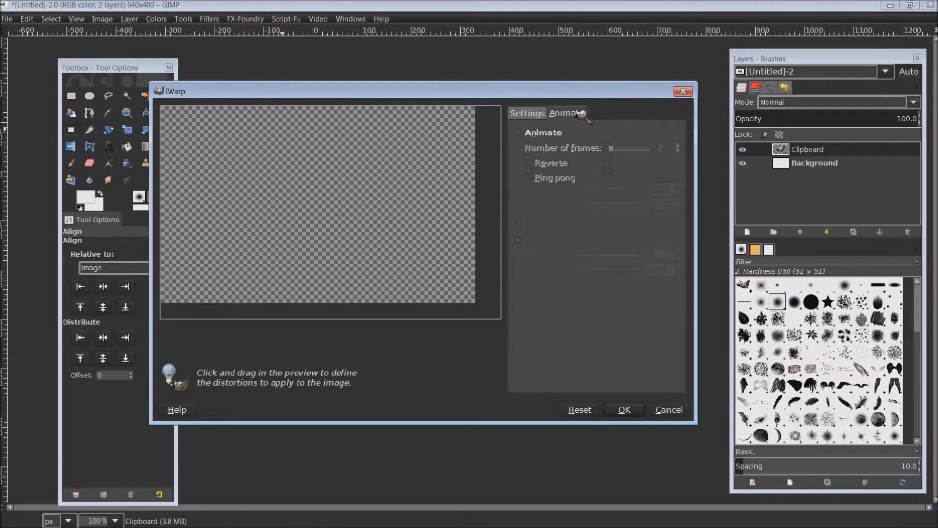
{"action": "left_click", "coordinate": [527, 136]}
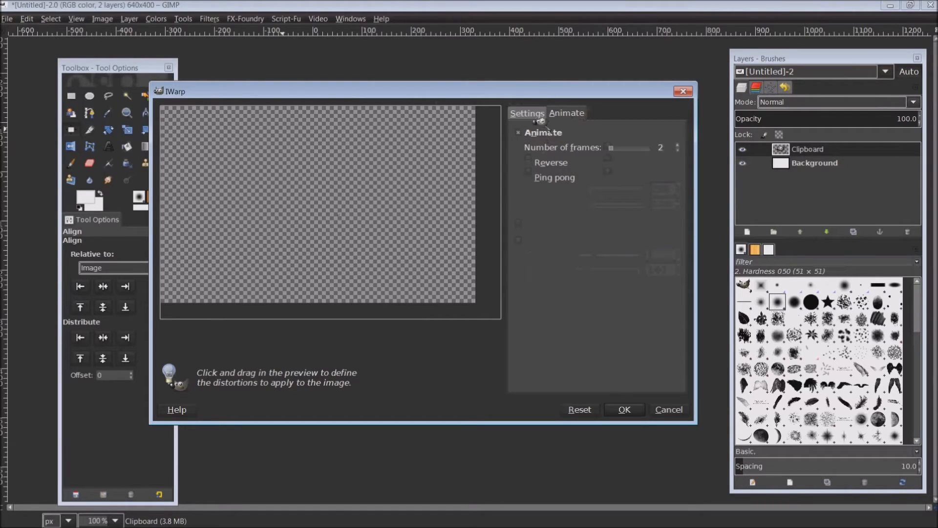
{"action": "left_click_drag", "start_coordinate": [540, 93], "coordinate": [576, 100]}
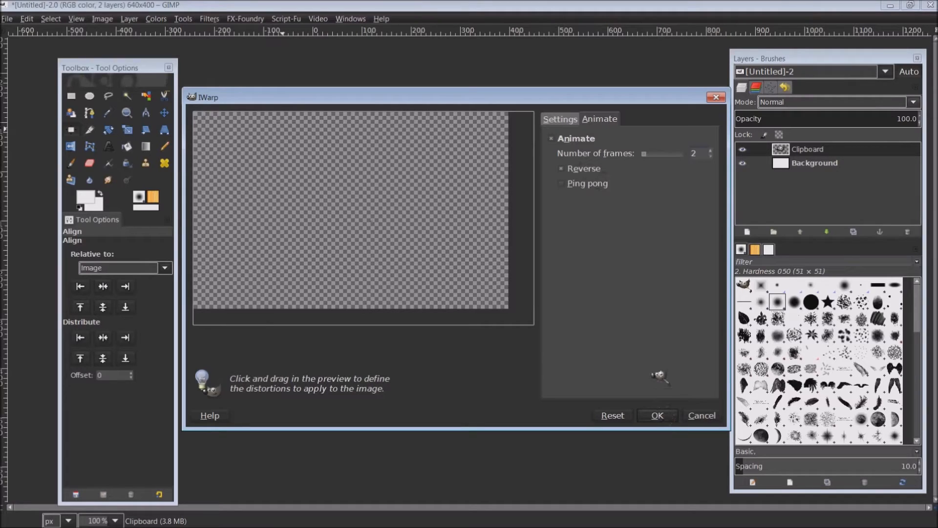
{"action": "left_click_drag", "start_coordinate": [603, 101], "coordinate": [530, 108]}
{"action": "left_click", "coordinate": [488, 176]}
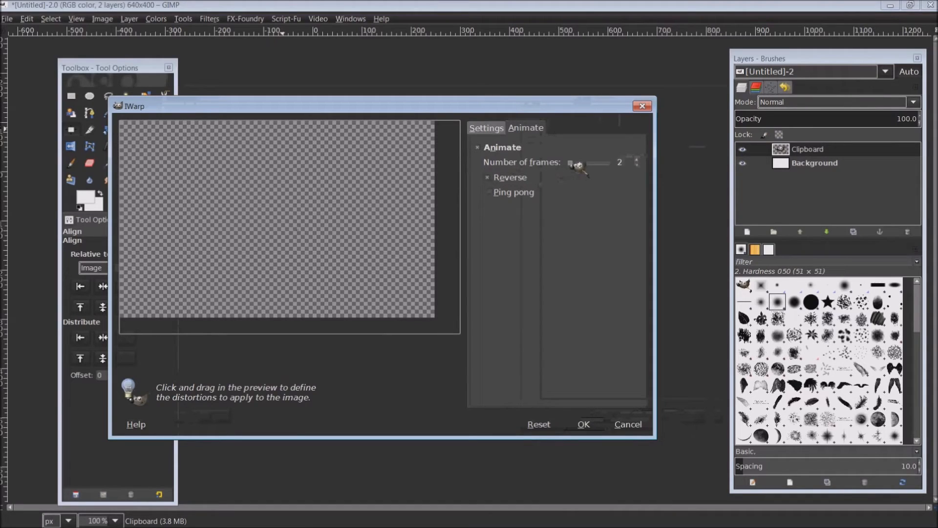
- Set the IWarp animation to 50 frames and apply the filter to generate the frame layers
{"action": "left_click_drag", "start_coordinate": [571, 163], "coordinate": [577, 164]}
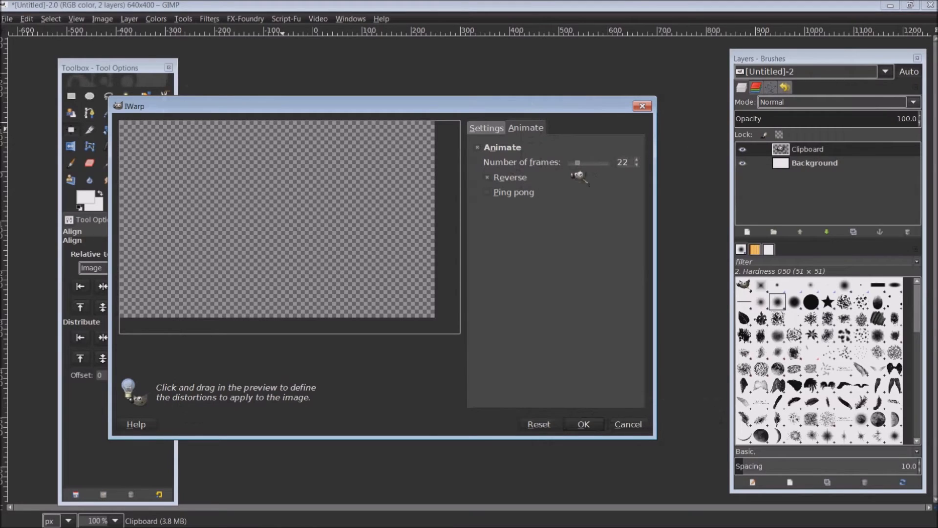
{"action": "left_click_drag", "start_coordinate": [586, 165], "coordinate": [632, 171]}
{"action": "left_click_drag", "start_coordinate": [612, 166], "coordinate": [596, 167]}
{"action": "left_click", "coordinate": [598, 426]}
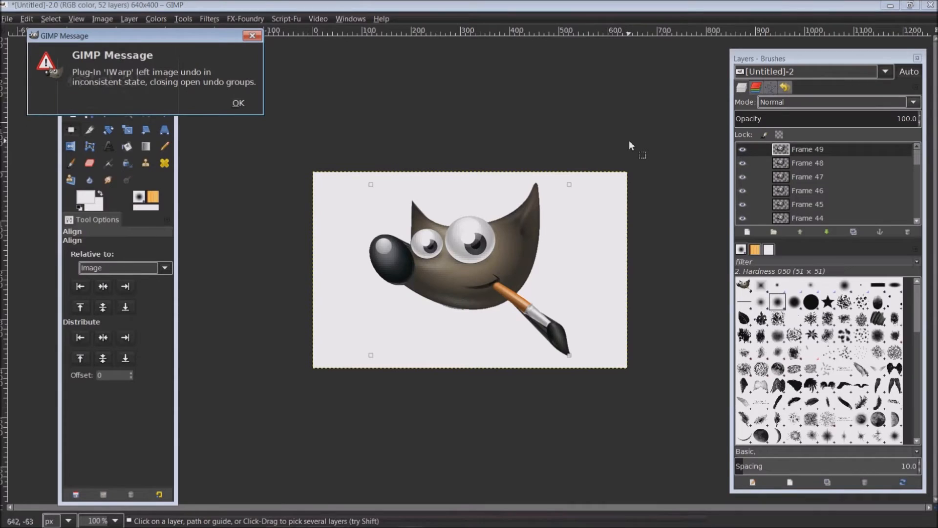
{"action": "left_click_drag", "start_coordinate": [142, 36], "coordinate": [459, 167]}
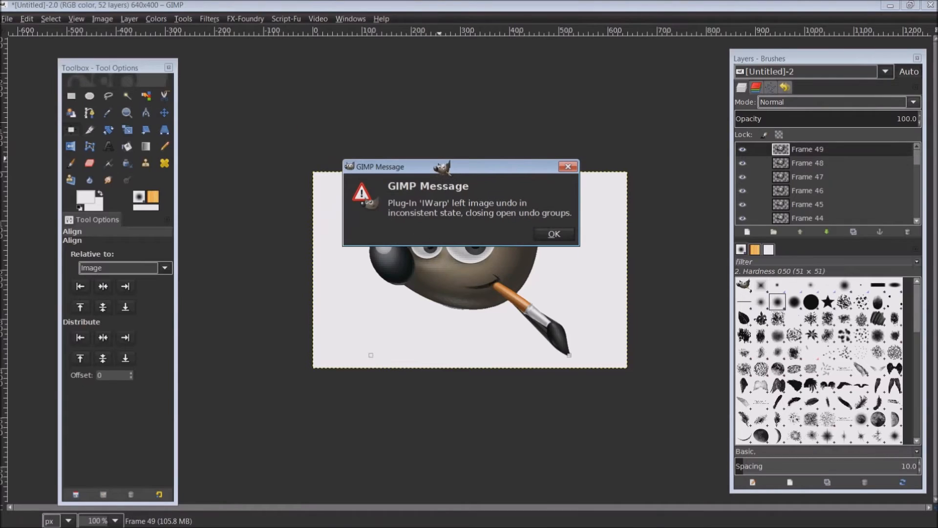
{"action": "left_click_drag", "start_coordinate": [441, 168], "coordinate": [436, 186]}
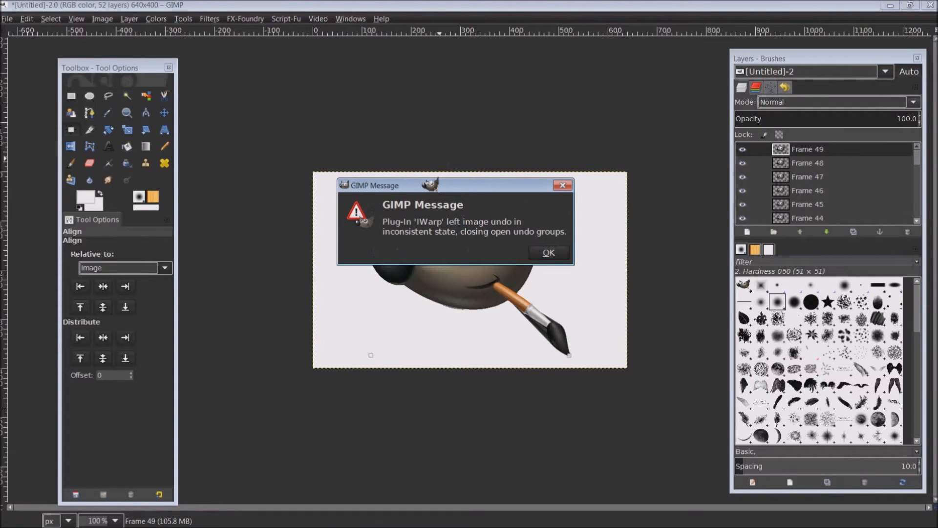
{"action": "left_click_drag", "start_coordinate": [430, 184], "coordinate": [421, 159]}
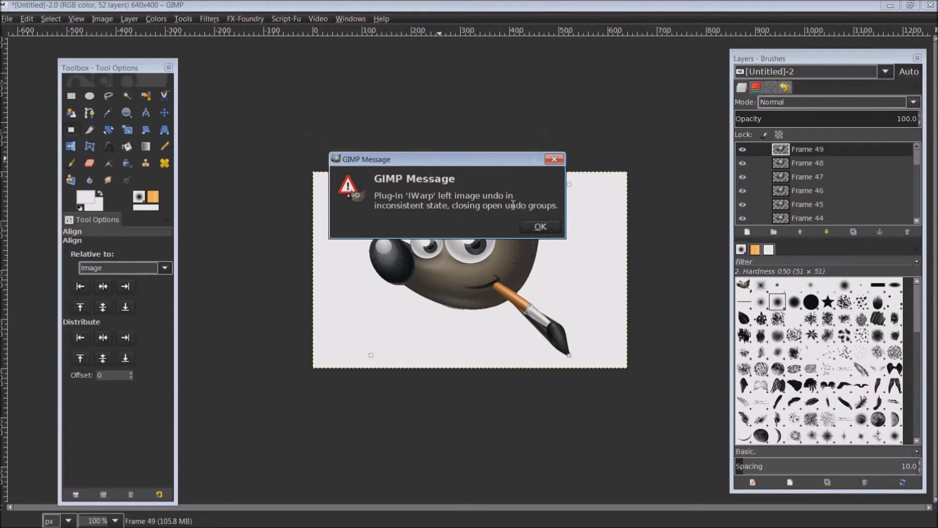
- Dismiss the plug-in message and delete the Clipboard layer that lies just above the Background
{"action": "left_click", "coordinate": [557, 227]}
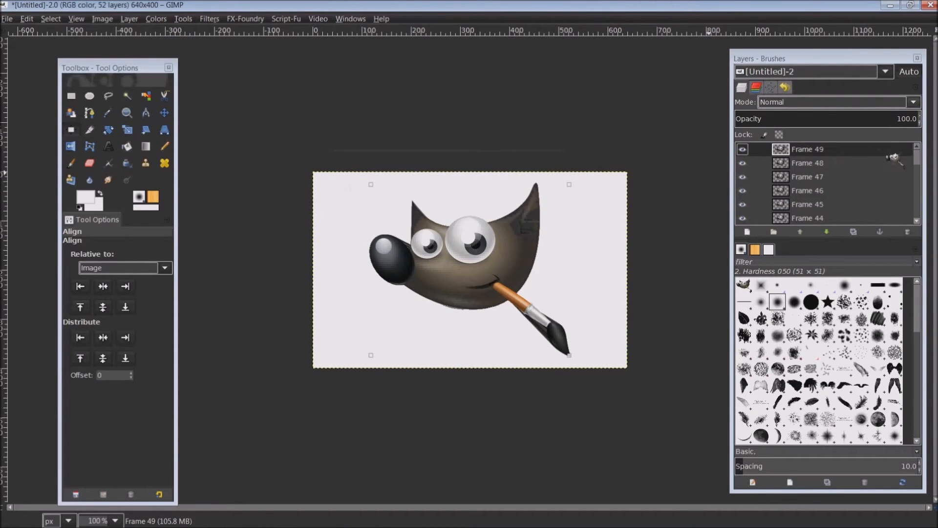
{"action": "left_click", "coordinate": [850, 60]}
{"action": "left_click_drag", "start_coordinate": [854, 60], "coordinate": [705, 61]}
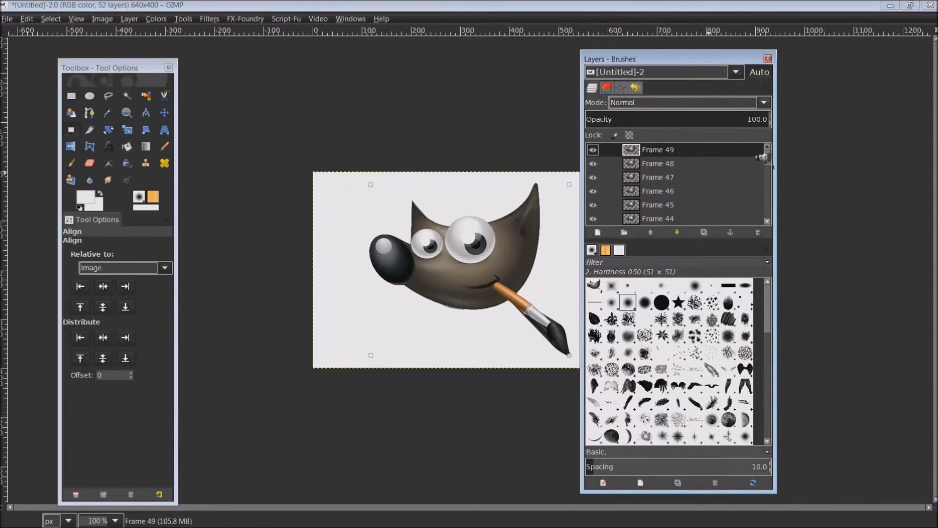
{"action": "left_click_drag", "start_coordinate": [775, 158], "coordinate": [781, 219]}
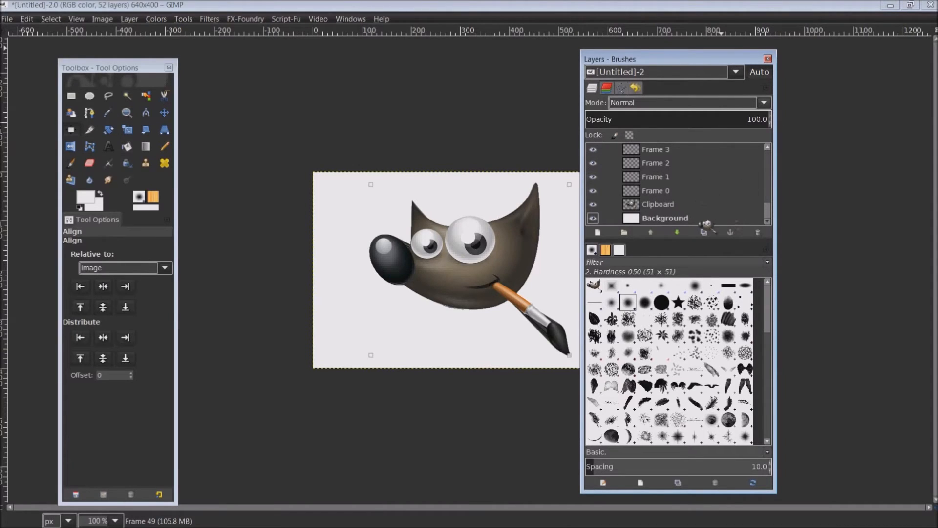
{"action": "left_click", "coordinate": [681, 218]}
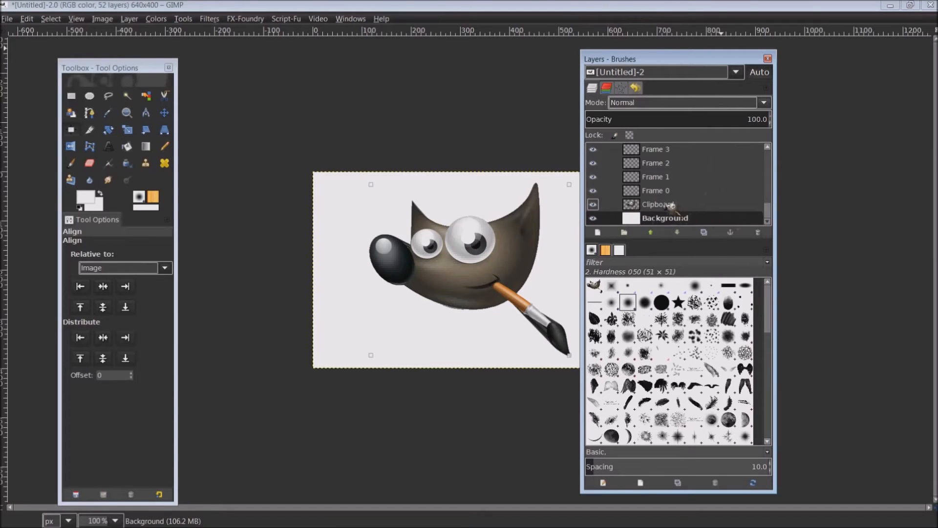
{"action": "left_click", "coordinate": [671, 207]}
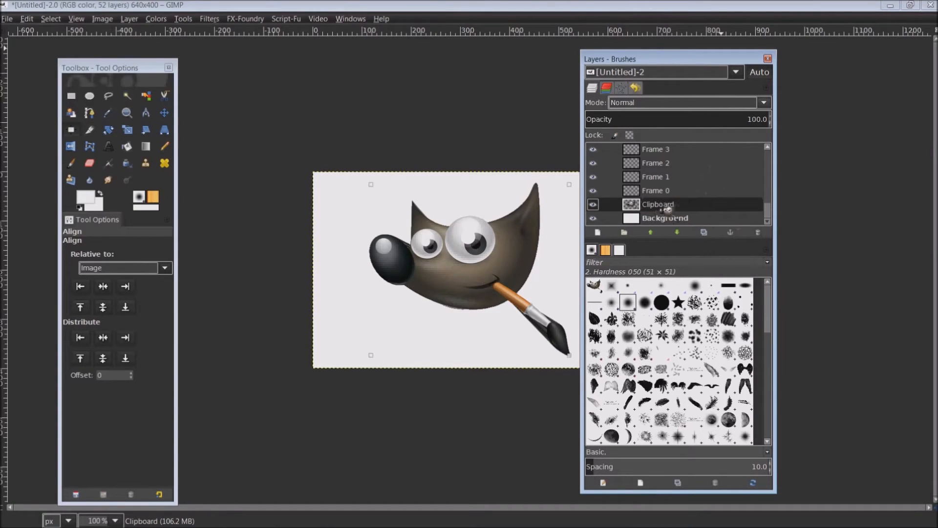
{"action": "left_click_drag", "start_coordinate": [703, 59], "coordinate": [771, 59]}
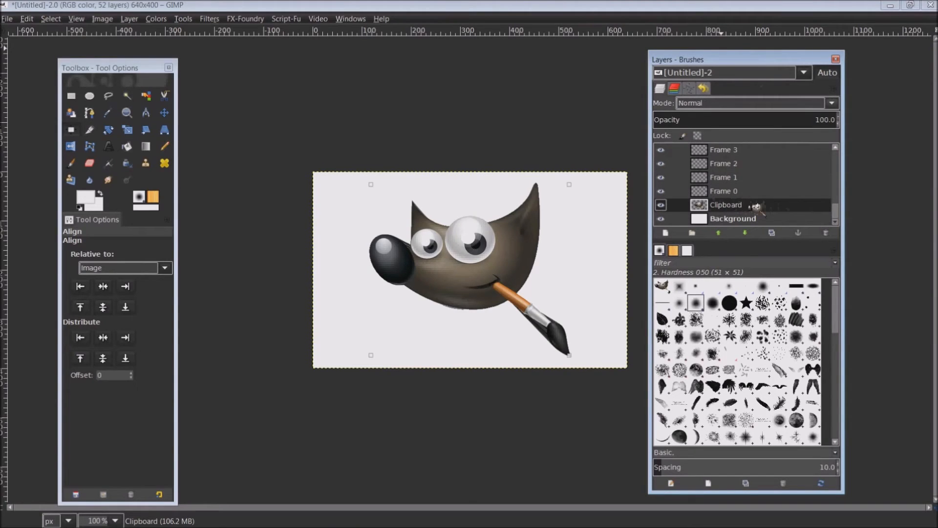
{"action": "left_click_drag", "start_coordinate": [757, 206], "coordinate": [840, 236]}
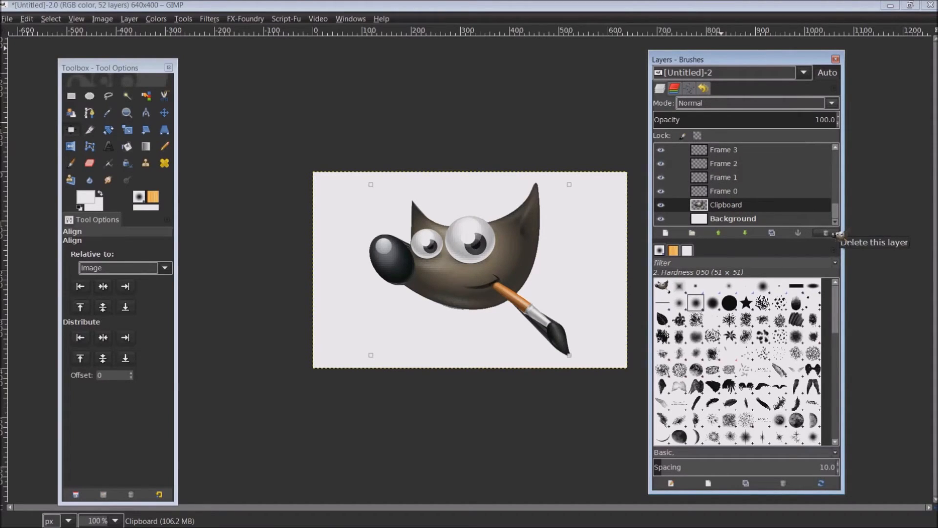
{"action": "left_click_drag", "start_coordinate": [839, 235], "coordinate": [835, 233]}
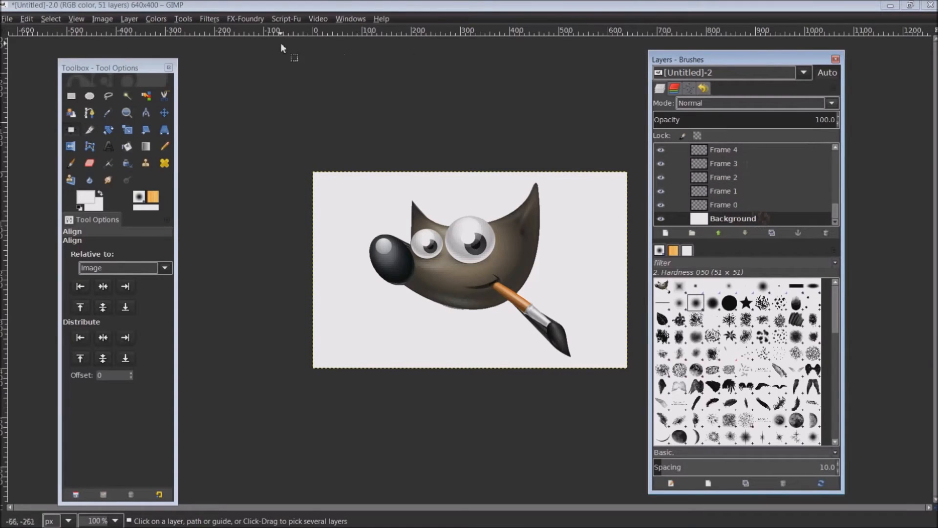
- Open the layer animation in Animation Playback, set the frame rate to 30 fps, and play it
{"action": "left_click", "coordinate": [210, 18]}
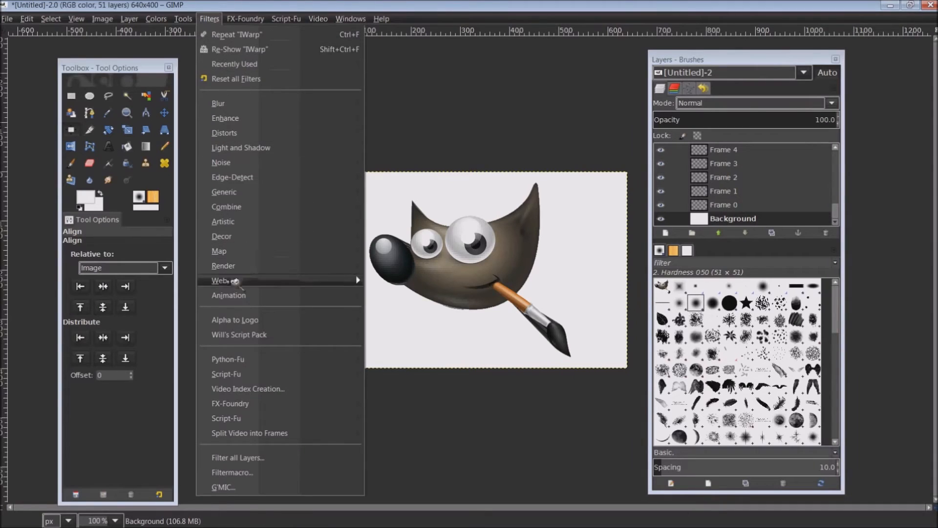
{"action": "mouse_move", "coordinate": [246, 298]}
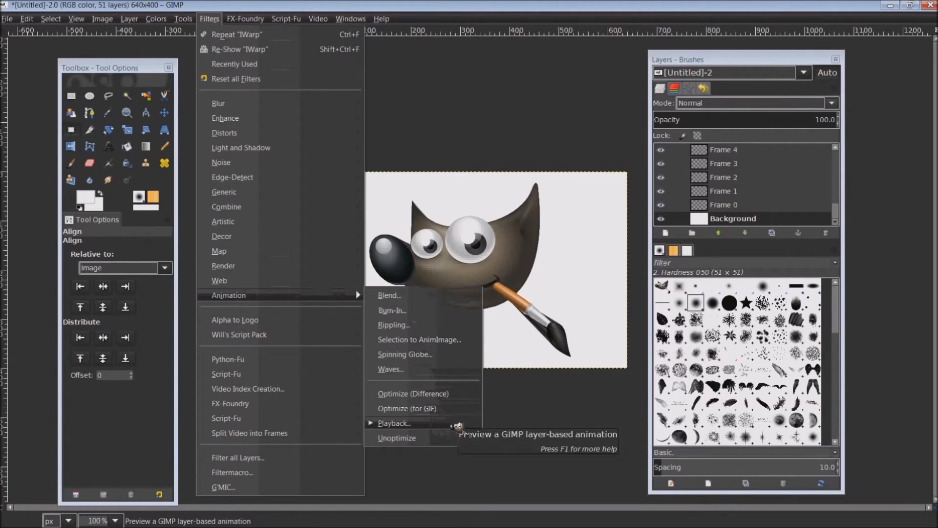
{"action": "left_click", "coordinate": [452, 424]}
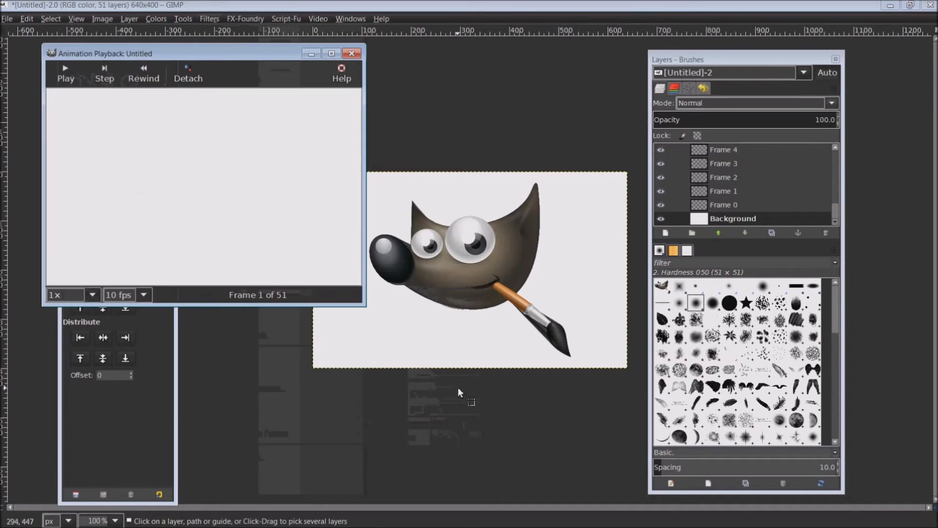
{"action": "left_click_drag", "start_coordinate": [247, 53], "coordinate": [475, 109]}
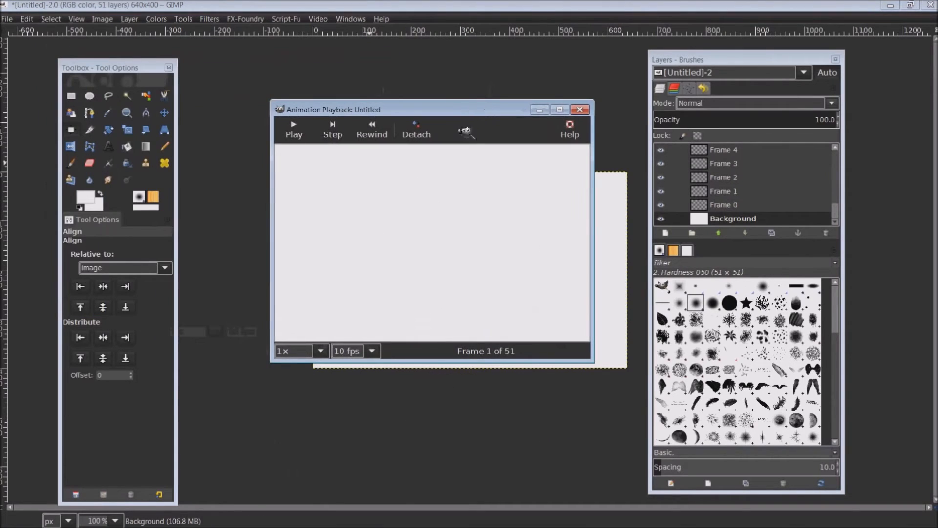
{"action": "left_click", "coordinate": [379, 351]}
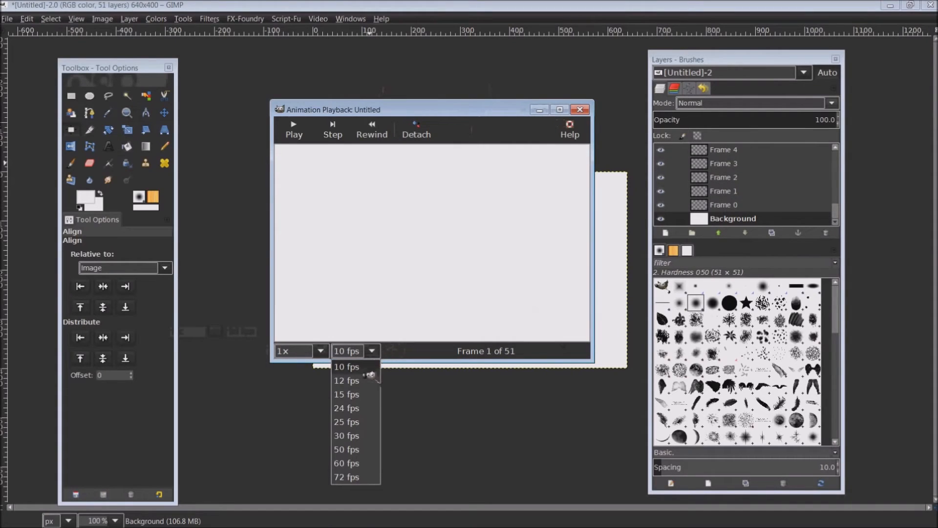
{"action": "left_click", "coordinate": [364, 435]}
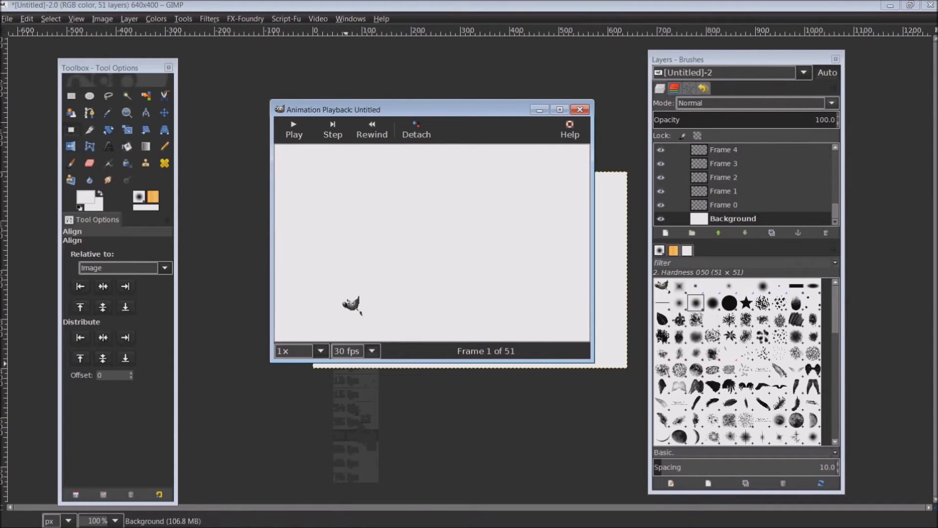
{"action": "left_click", "coordinate": [298, 131]}
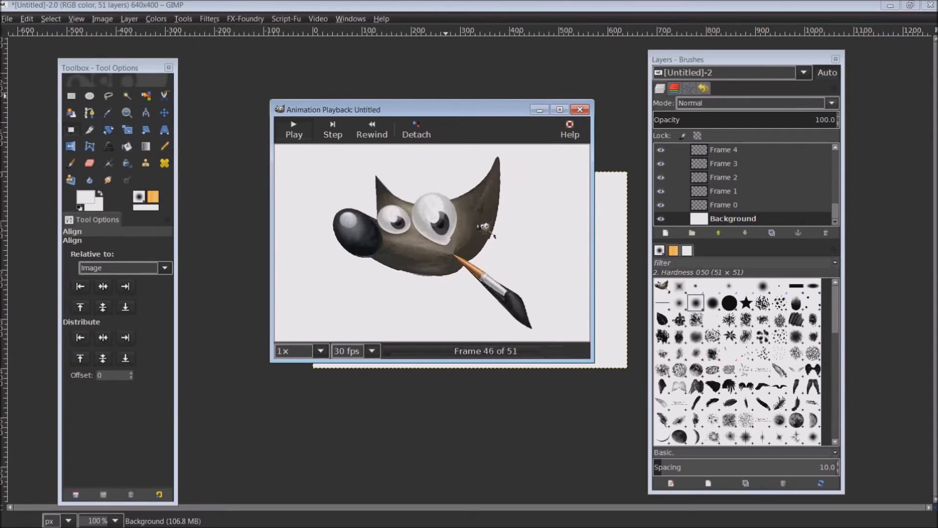
- Compare the running animation at 50 fps, 10 fps and again 50 fps, and close the playback preview
{"action": "left_click", "coordinate": [377, 352]}
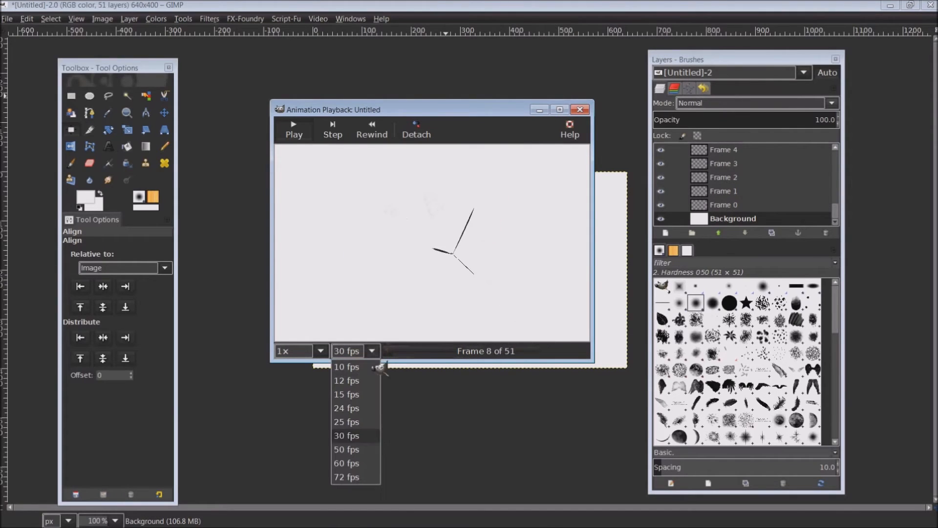
{"action": "left_click", "coordinate": [370, 449]}
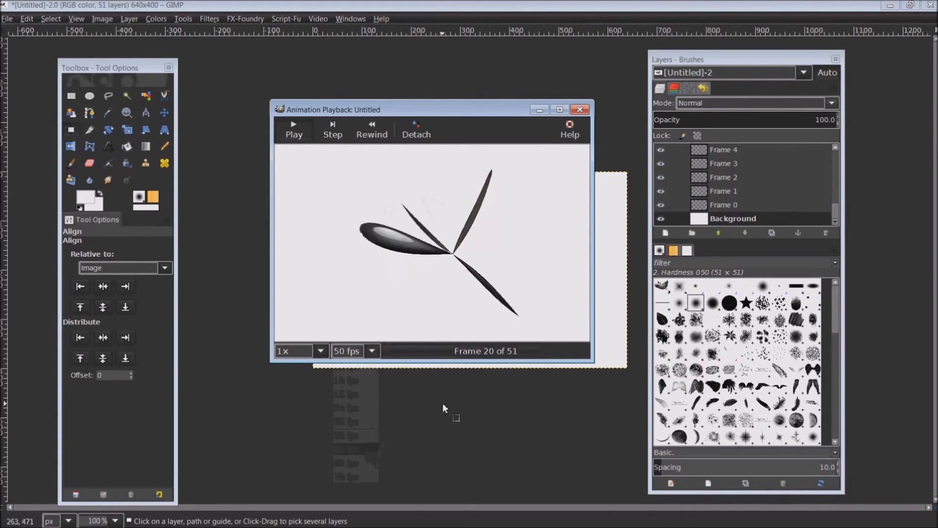
{"action": "left_click", "coordinate": [372, 351]}
{"action": "left_click", "coordinate": [368, 376]}
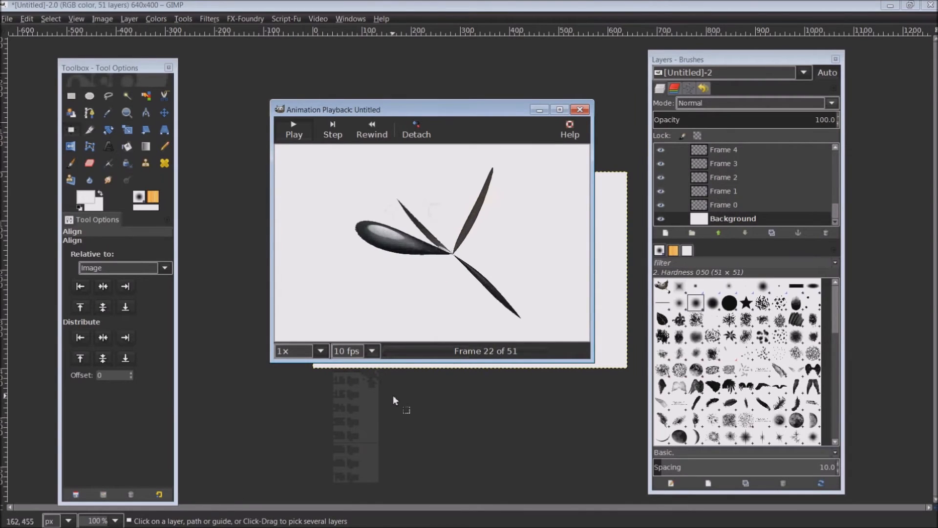
{"action": "left_click", "coordinate": [375, 353]}
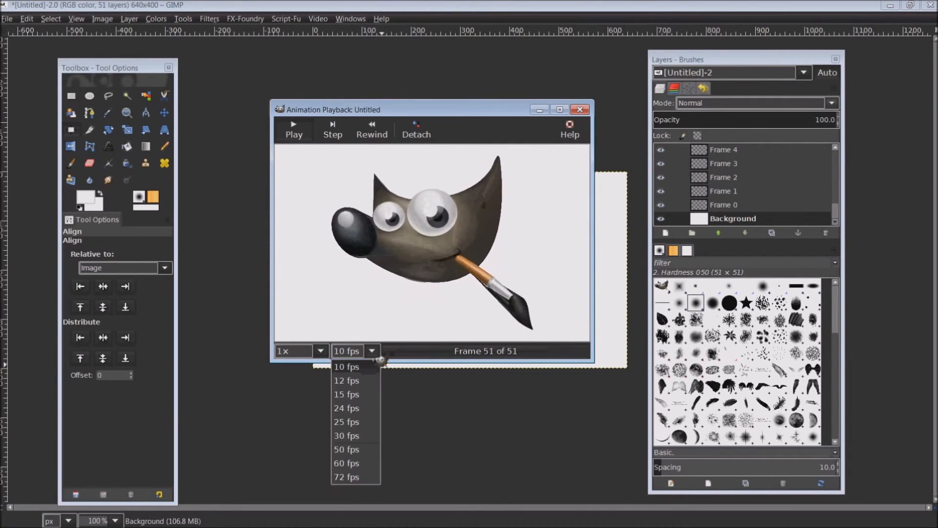
{"action": "left_click", "coordinate": [362, 449]}
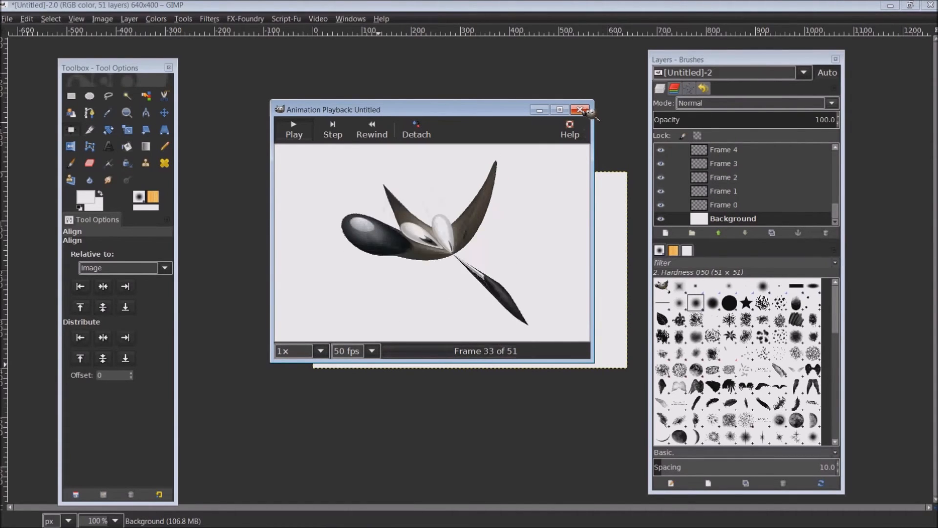
{"action": "left_click_drag", "start_coordinate": [485, 111], "coordinate": [429, 125]}
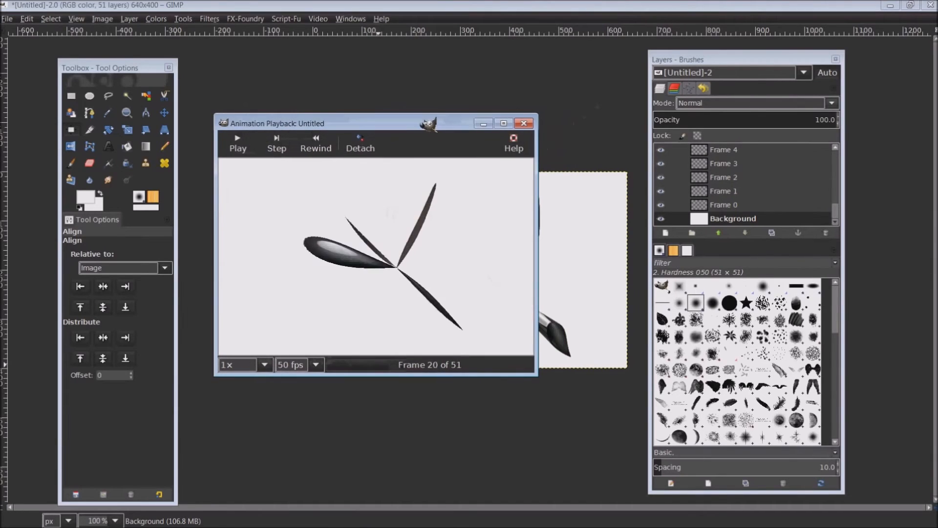
{"action": "left_click", "coordinate": [524, 123]}
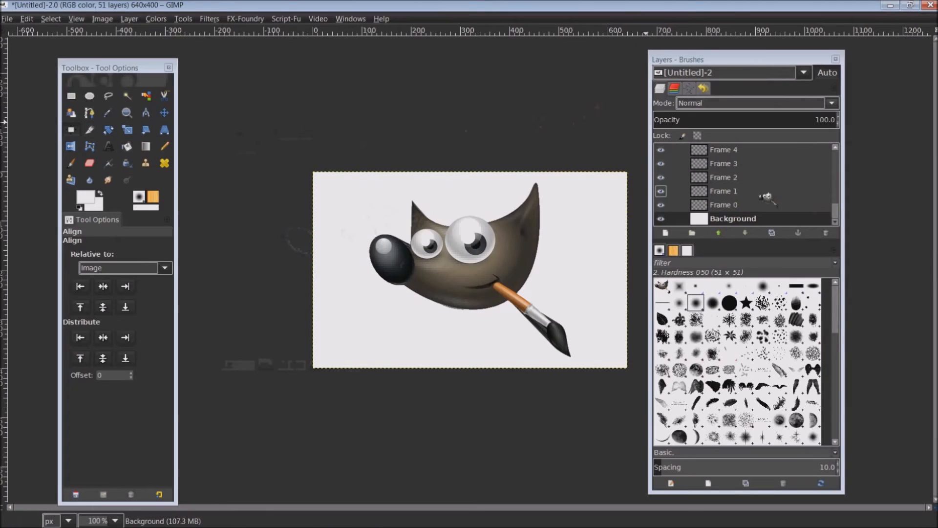
- Select the topmost layer, Frame 49, and hide all the other layers
{"action": "left_click_drag", "start_coordinate": [760, 59], "coordinate": [742, 57]}
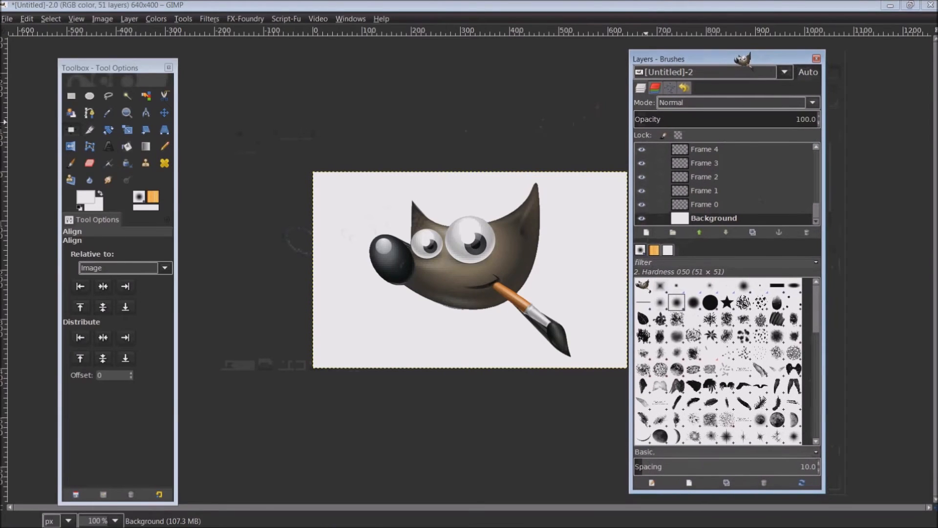
{"action": "left_click_drag", "start_coordinate": [821, 213], "coordinate": [820, 143]}
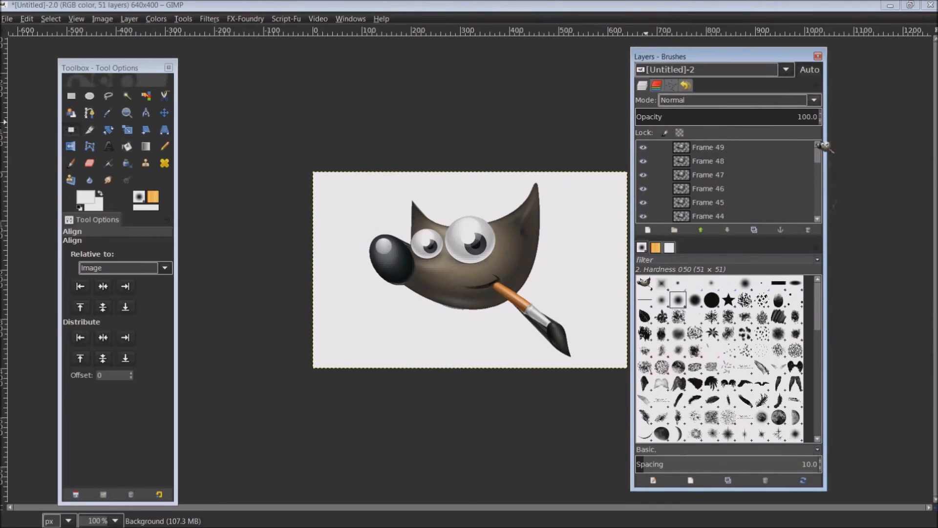
{"action": "left_click", "coordinate": [717, 150]}
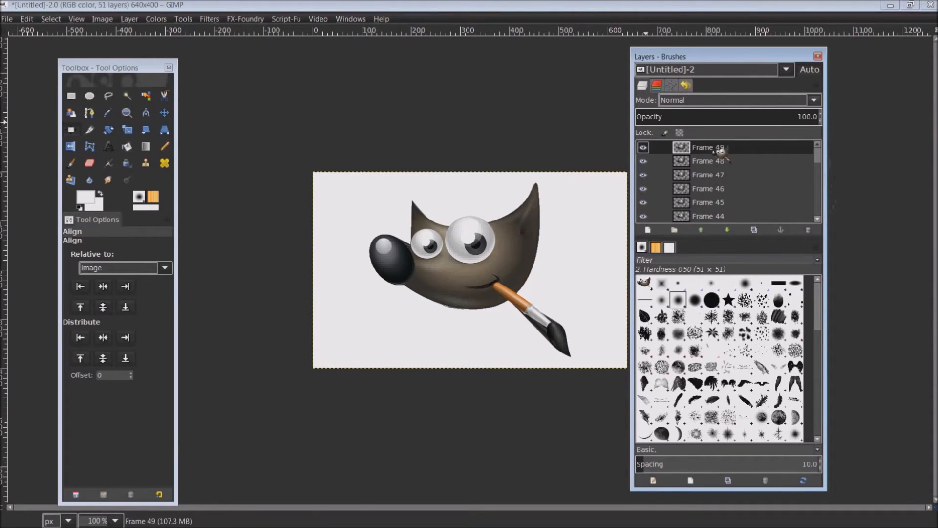
{"action": "left_click", "coordinate": [643, 147], "text": "shift"}
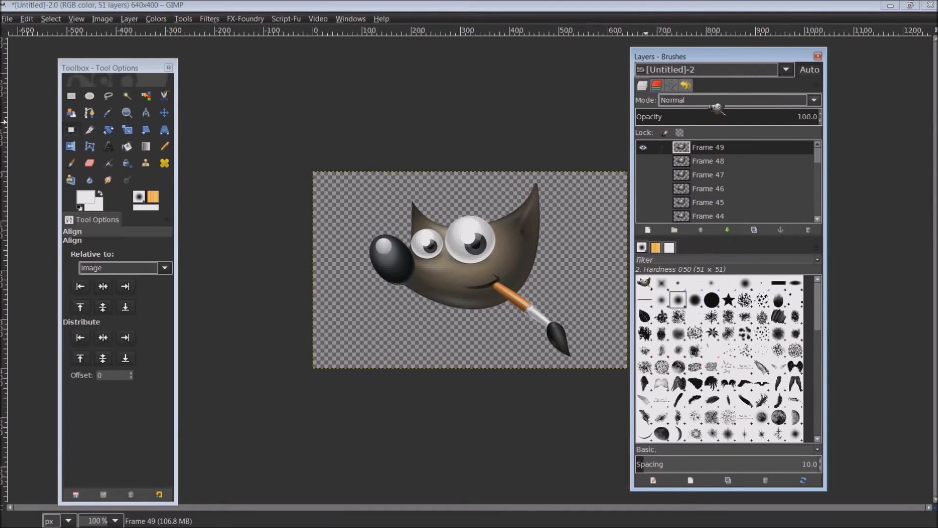
{"action": "left_click_drag", "start_coordinate": [721, 56], "coordinate": [785, 56]}
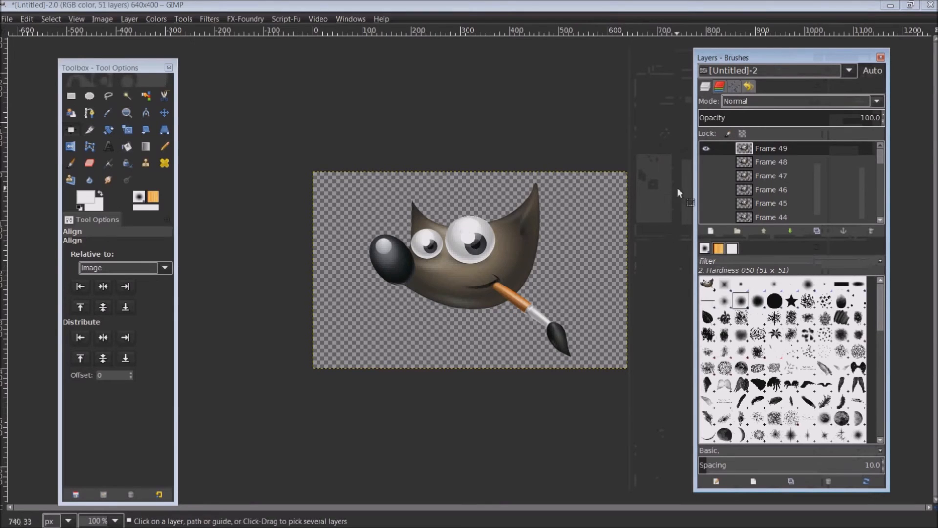
{"action": "left_click", "coordinate": [706, 190], "text": "shift"}
{"action": "left_click", "coordinate": [707, 203], "text": "shift"}
{"action": "left_click", "coordinate": [706, 217], "text": "shift"}
{"action": "left_click", "coordinate": [706, 148], "text": "shift"}
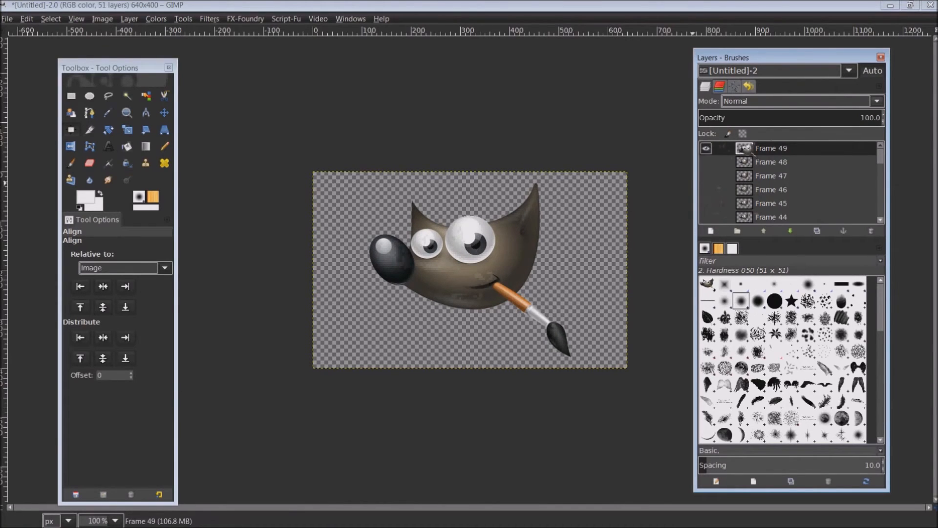
- Duplicate the Frame 49 layer 38 times so that the full-size mascot holds at the end of the animation
{"action": "left_click_drag", "start_coordinate": [788, 57], "coordinate": [766, 62]}
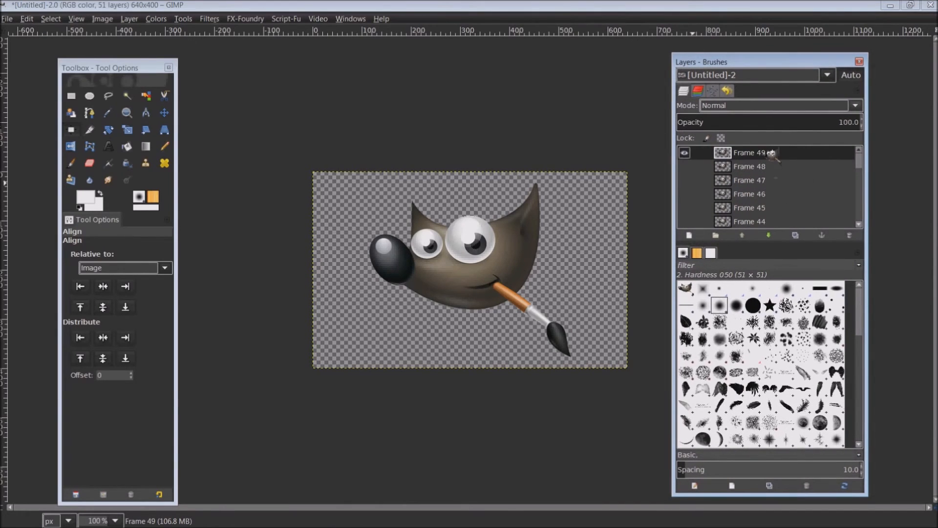
{"action": "mouse_move", "coordinate": [771, 153]}
{"action": "left_mouse_down"}
{"action": "mouse_move", "coordinate": [806, 240]}
{"action": "mouse_move", "coordinate": [767, 74]}
{"action": "mouse_move", "coordinate": [769, 65]}
{"action": "mouse_move", "coordinate": [793, 69]}
{"action": "mouse_move", "coordinate": [795, 52]}
{"action": "mouse_move", "coordinate": [748, 57]}
{"action": "mouse_move", "coordinate": [777, 56]}
{"action": "left_mouse_up"}
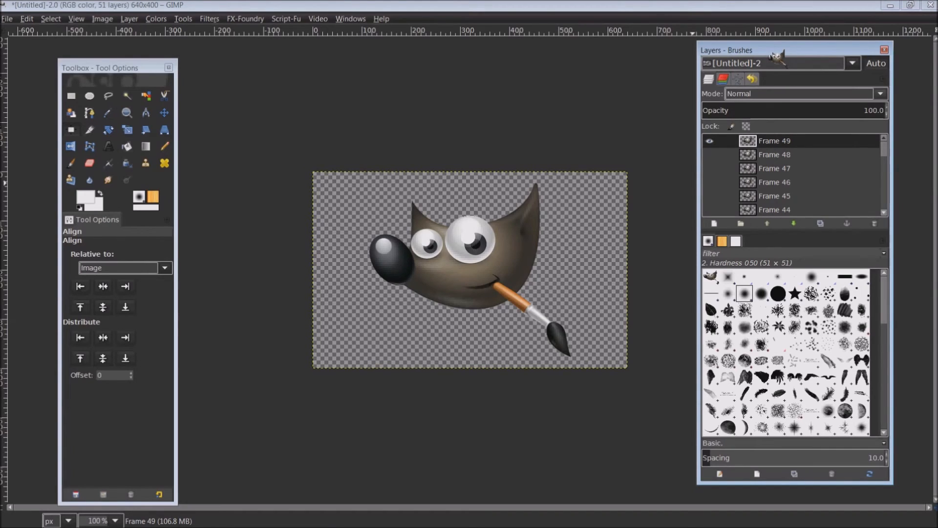
{"action": "left_click_drag", "start_coordinate": [778, 57], "coordinate": [828, 221]}
{"action": "mouse_move", "coordinate": [836, 226]}
{"action": "left_mouse_down"}
{"action": "mouse_move", "coordinate": [826, 228]}
{"action": "mouse_move", "coordinate": [834, 229]}
{"action": "left_mouse_up"}
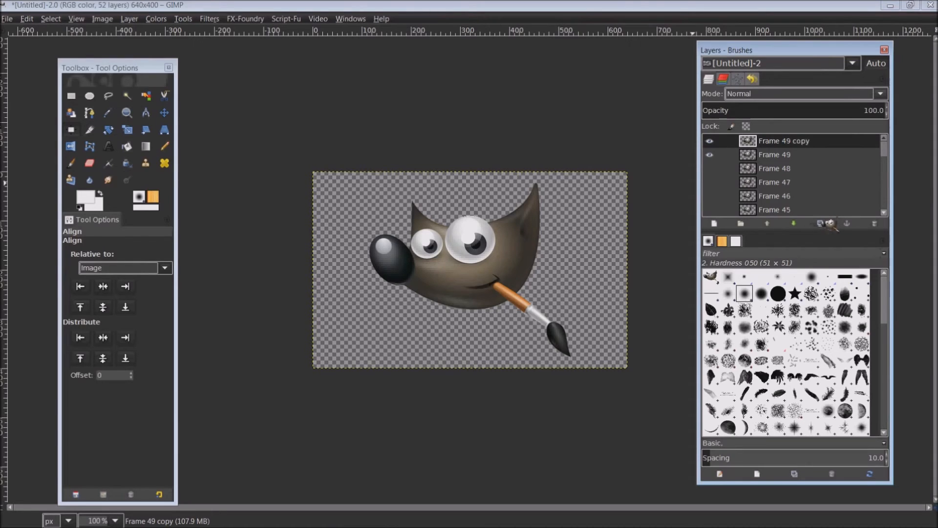
{"action": "left_click", "coordinate": [826, 224]}
{"action": "left_click", "coordinate": [826, 224]}
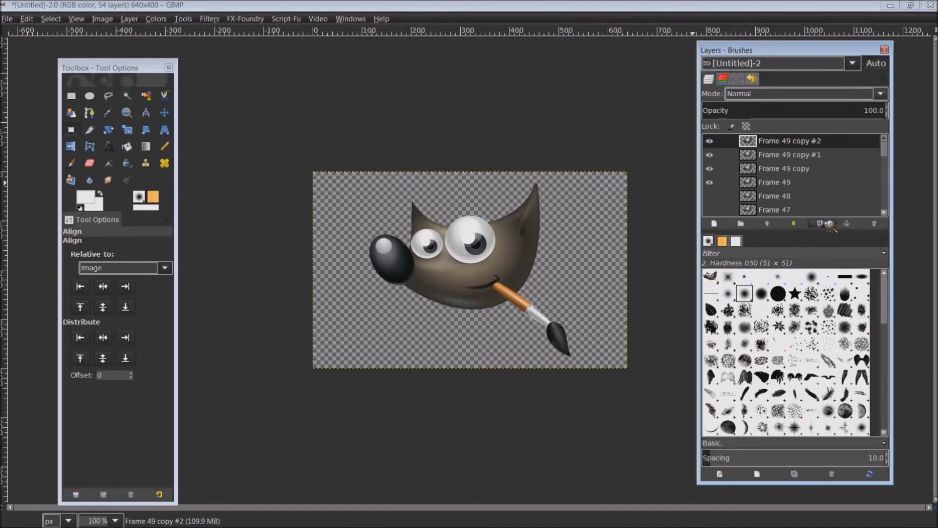
{"action": "left_click", "coordinate": [826, 224]}
{"action": "left_click", "coordinate": [826, 224]}
{"action": "left_click", "coordinate": [826, 224]}
{"action": "left_click", "coordinate": [826, 224]}
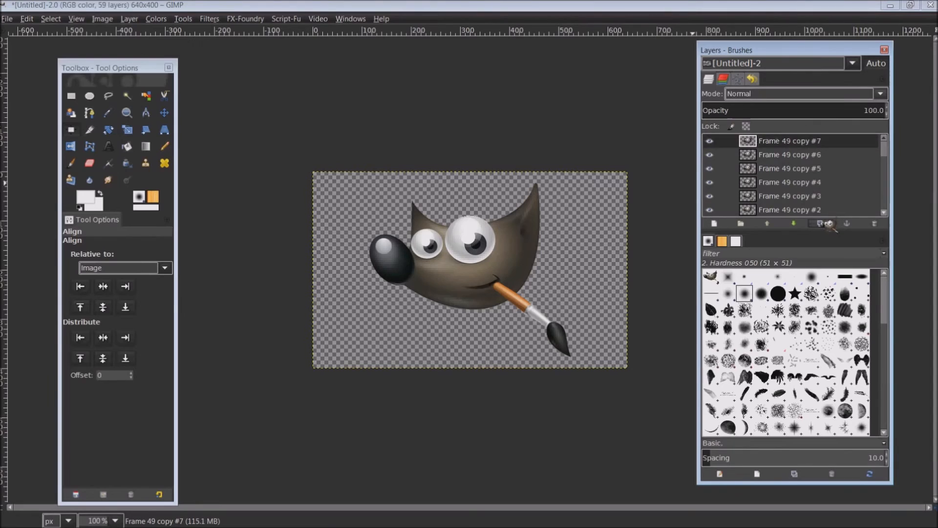
{"action": "left_click", "coordinate": [826, 224]}
{"action": "left_click", "coordinate": [826, 224]}
{"action": "left_click", "coordinate": [826, 224]}
{"action": "left_click", "coordinate": [826, 224]}
{"action": "left_click", "coordinate": [826, 224]}
{"action": "left_click", "coordinate": [826, 224]}
{"action": "left_click", "coordinate": [826, 223]}
{"action": "left_click", "coordinate": [826, 224]}
{"action": "left_click", "coordinate": [825, 224]}
{"action": "left_click", "coordinate": [826, 224]}
{"action": "left_click", "coordinate": [828, 224]}
{"action": "left_click", "coordinate": [828, 223]}
{"action": "left_click", "coordinate": [827, 224]}
{"action": "left_click", "coordinate": [828, 224]}
{"action": "left_click", "coordinate": [827, 224]}
{"action": "left_click", "coordinate": [828, 224]}
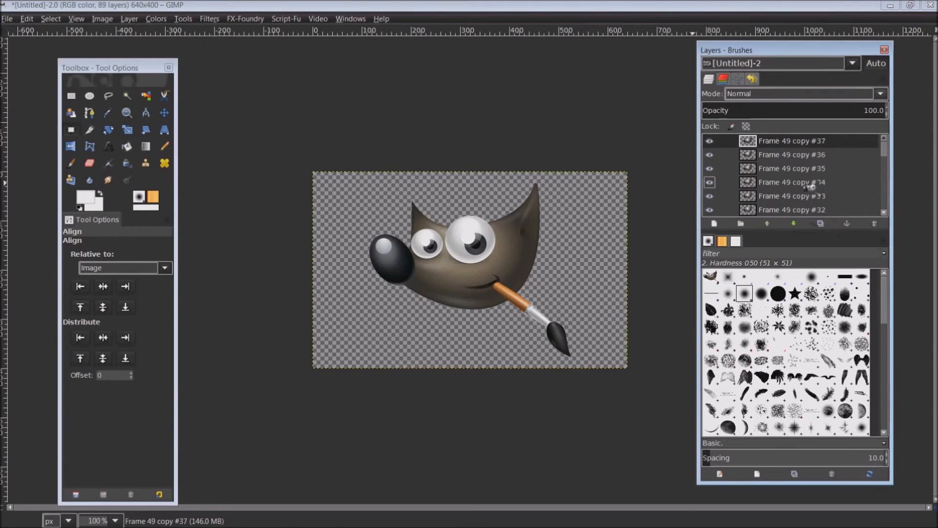
- Preview the layer animation in Animation Playback at 50 fps and close the playback preview
{"action": "left_click", "coordinate": [221, 20]}
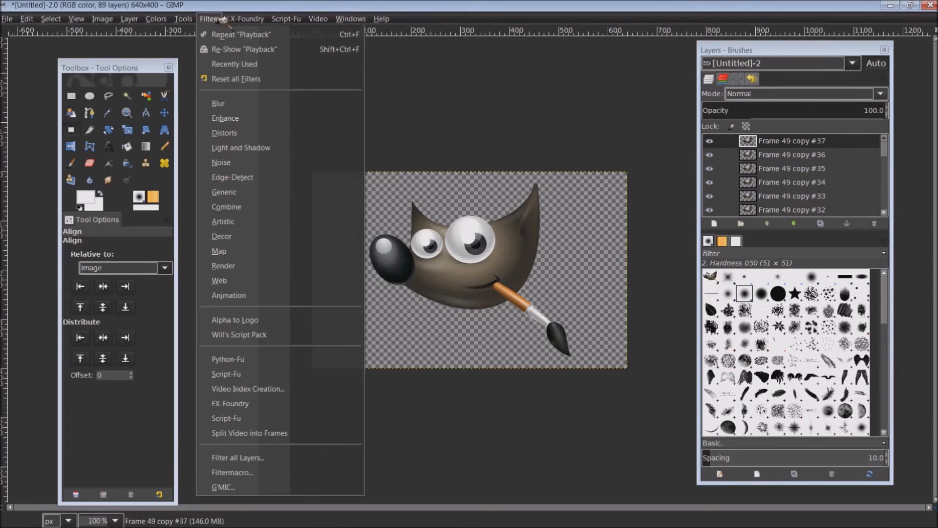
{"action": "mouse_move", "coordinate": [247, 297]}
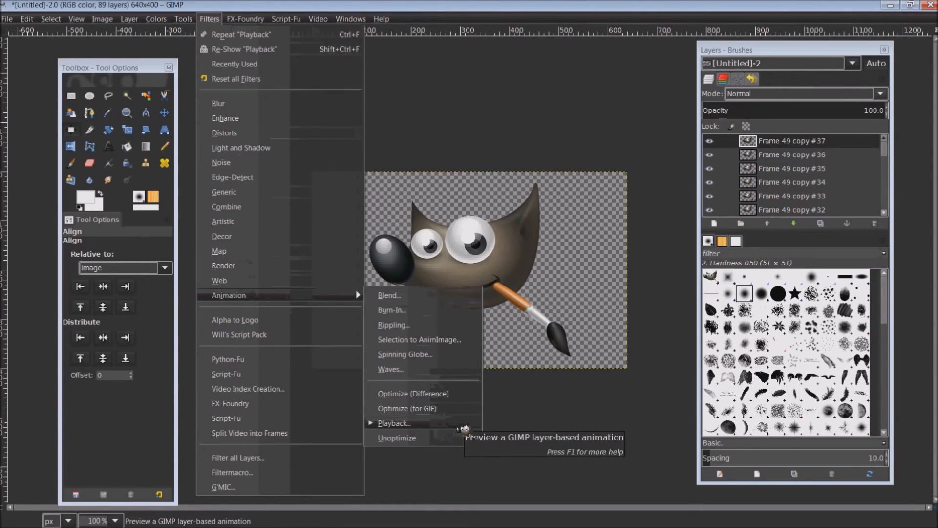
{"action": "left_click", "coordinate": [463, 426]}
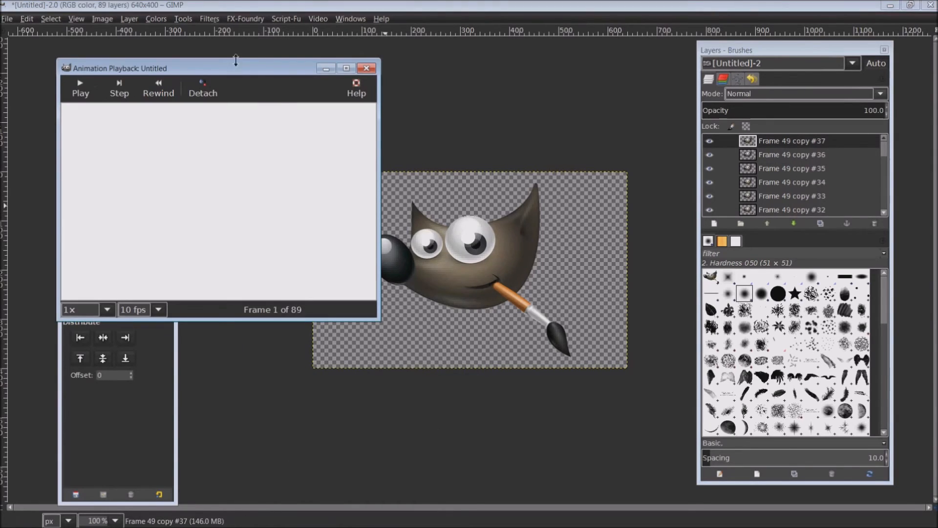
{"action": "left_click_drag", "start_coordinate": [240, 71], "coordinate": [426, 92]}
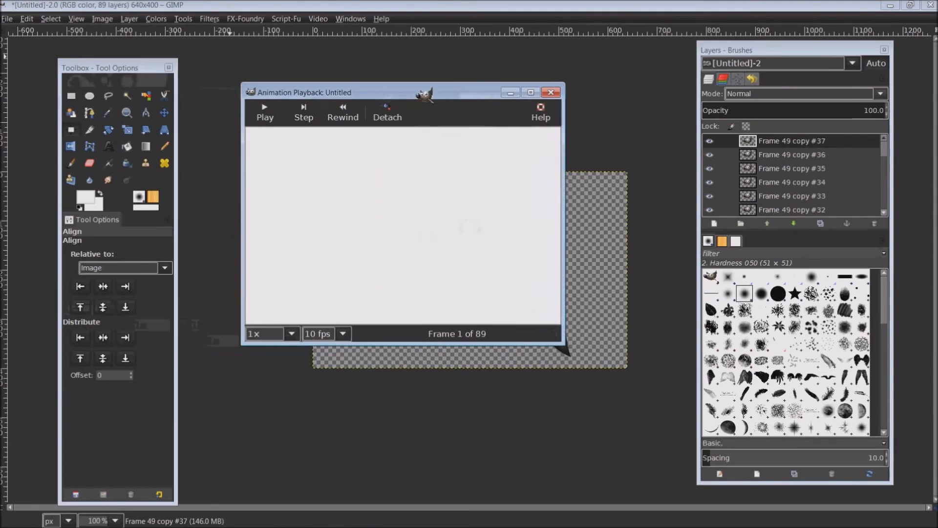
{"action": "left_click", "coordinate": [346, 334]}
{"action": "left_click", "coordinate": [335, 432]}
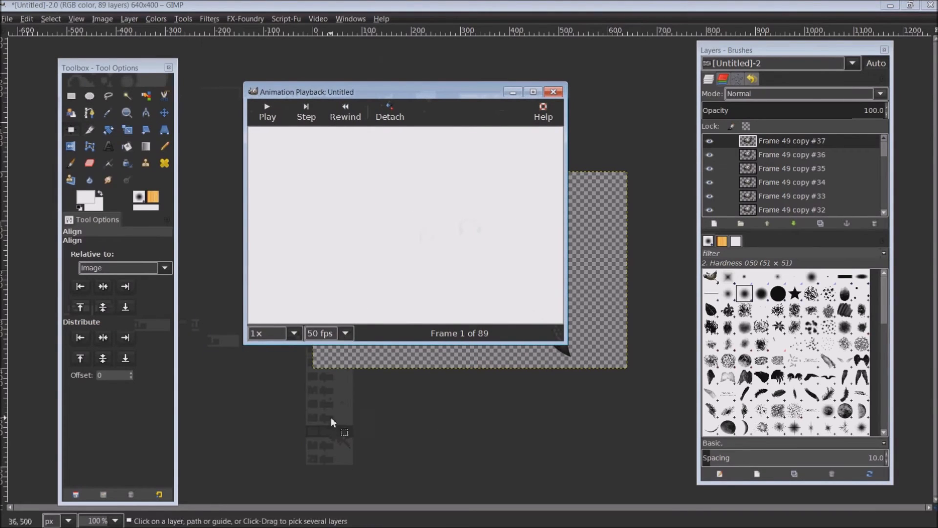
{"action": "left_click", "coordinate": [268, 113]}
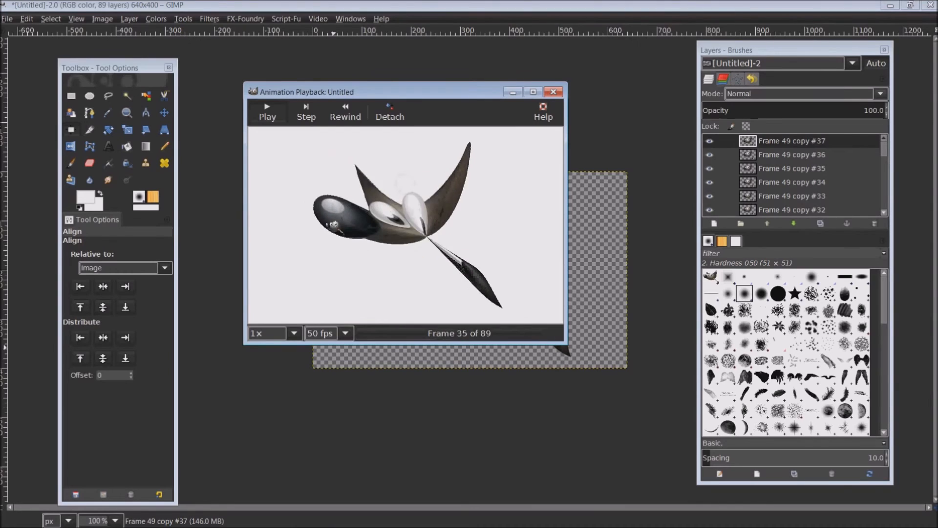
{"action": "left_click", "coordinate": [557, 92]}
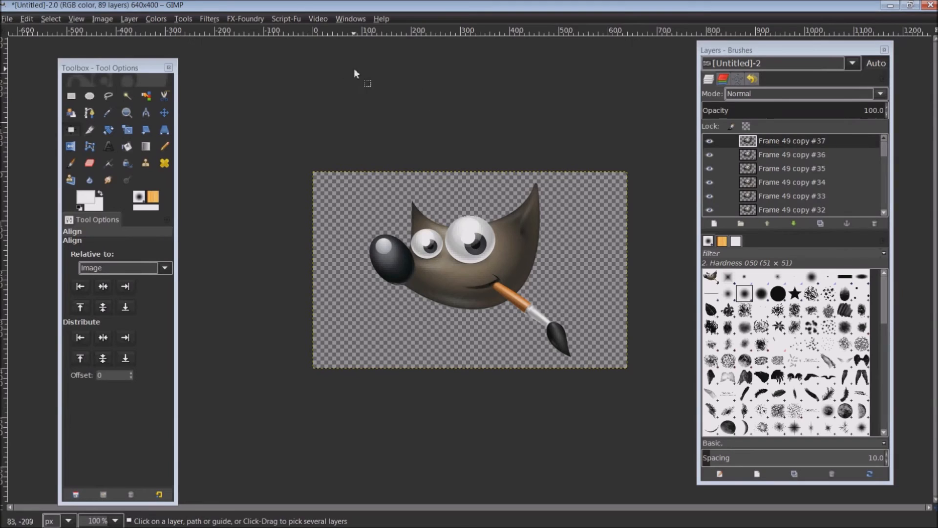
- Split the image into separate .xcf frame files with six-digit frame numbers, using Split Image to Frames
{"action": "left_click", "coordinate": [318, 19]}
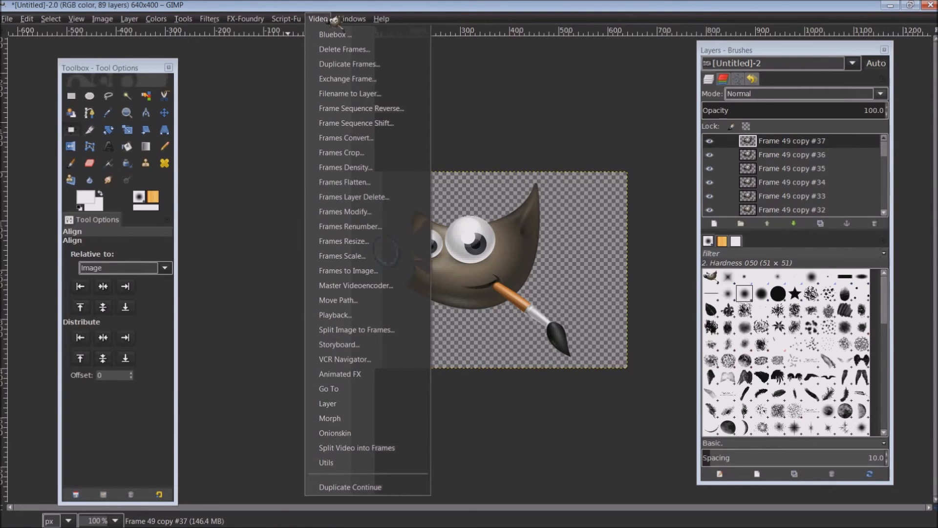
{"action": "left_click", "coordinate": [414, 331]}
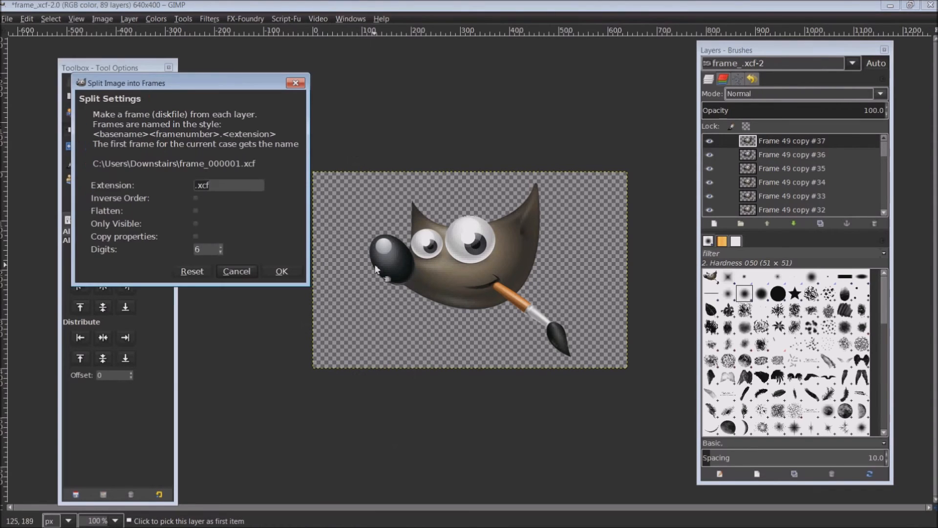
{"action": "left_click_drag", "start_coordinate": [221, 84], "coordinate": [503, 141]}
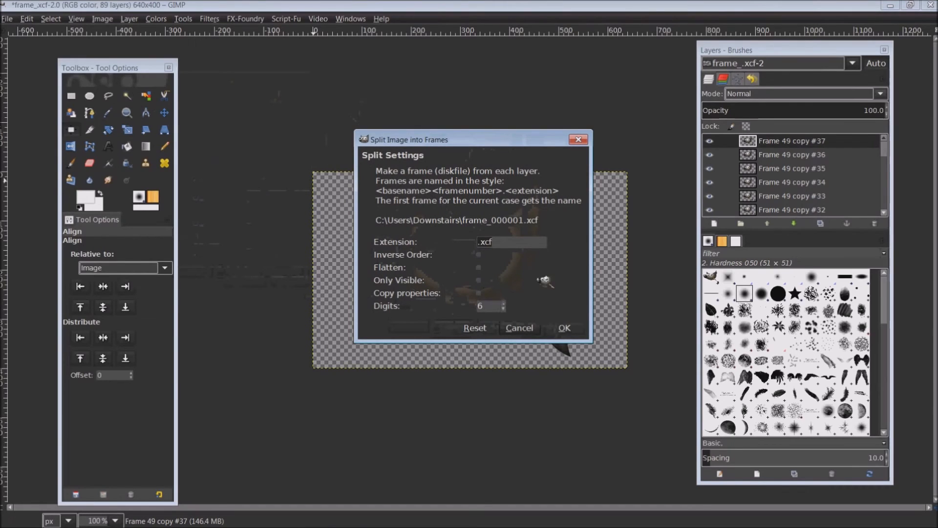
{"action": "left_click", "coordinate": [567, 328]}
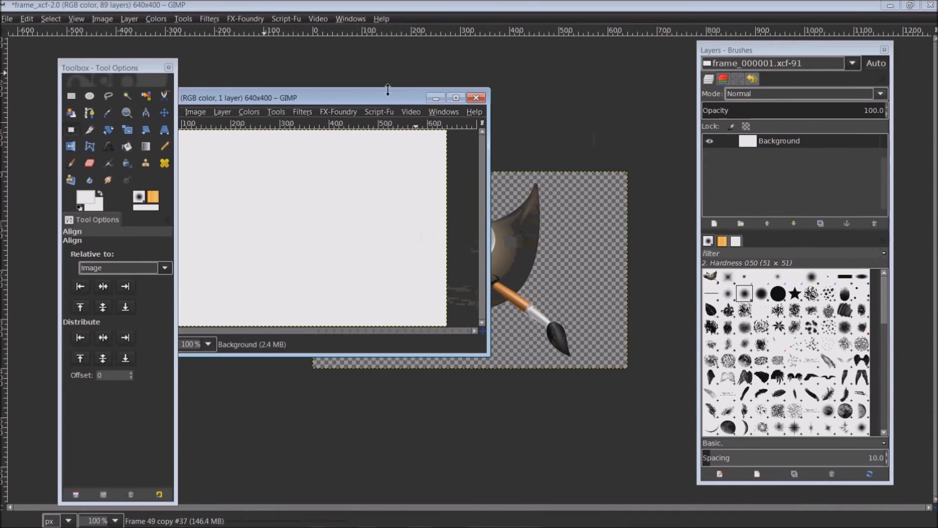
- Close the newly opened frame_000001.xcf image without saving it
{"action": "left_click_drag", "start_coordinate": [354, 101], "coordinate": [508, 164]}
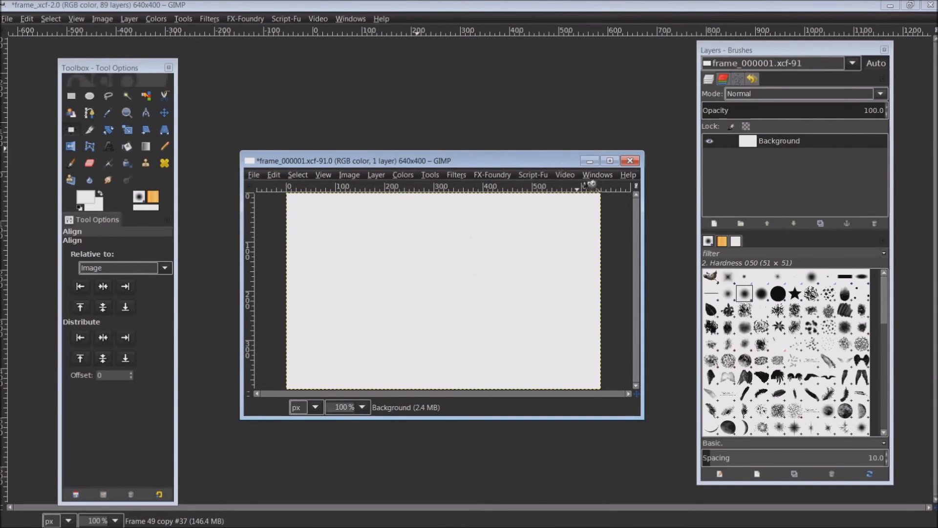
{"action": "left_click", "coordinate": [631, 161]}
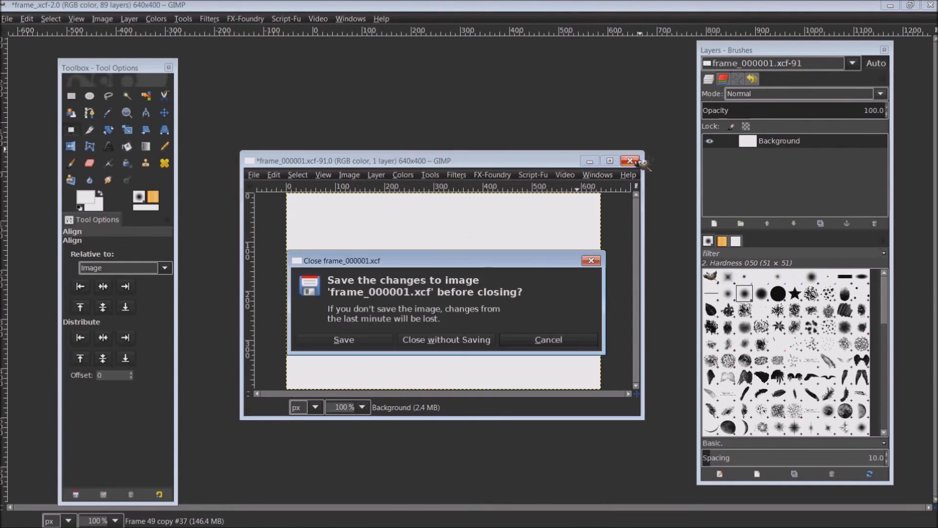
{"action": "left_click", "coordinate": [483, 342]}
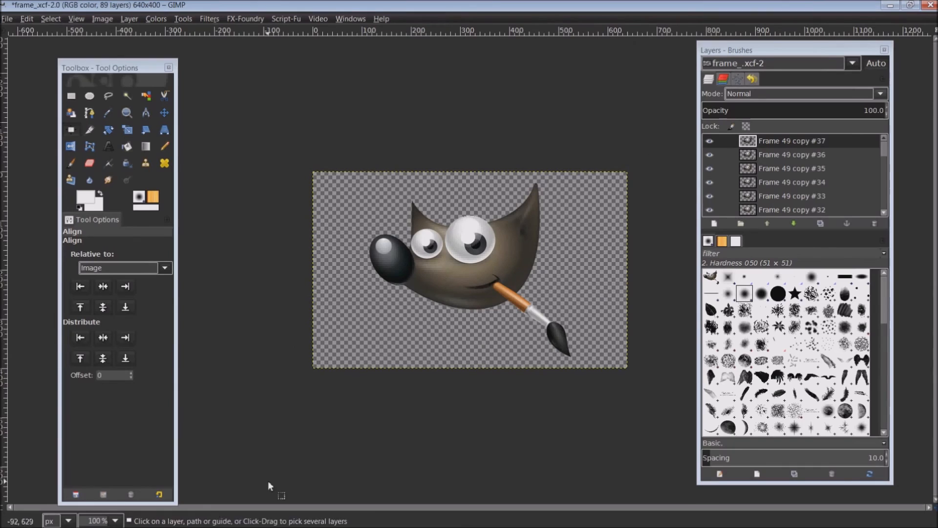
- Switch to Windows Explorer, look through the split frame files in C:\Users\Downstairs, and minimize the folder window
{"action": "left_click", "coordinate": [221, 517]}
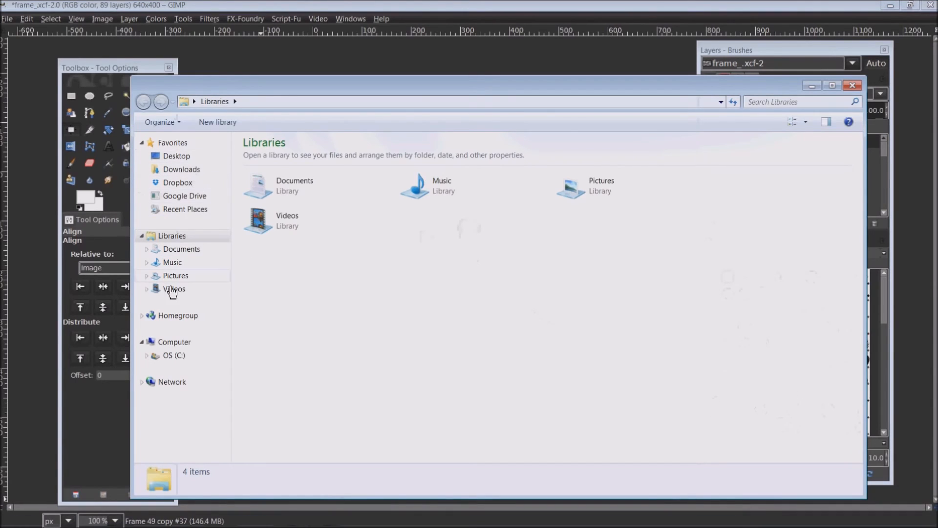
{"action": "left_click", "coordinate": [215, 357]}
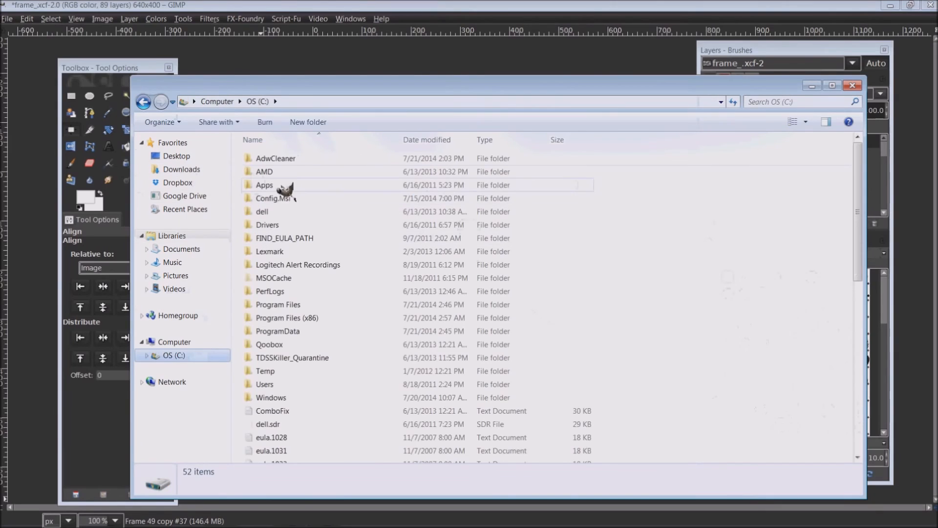
{"action": "double_click", "coordinate": [266, 385]}
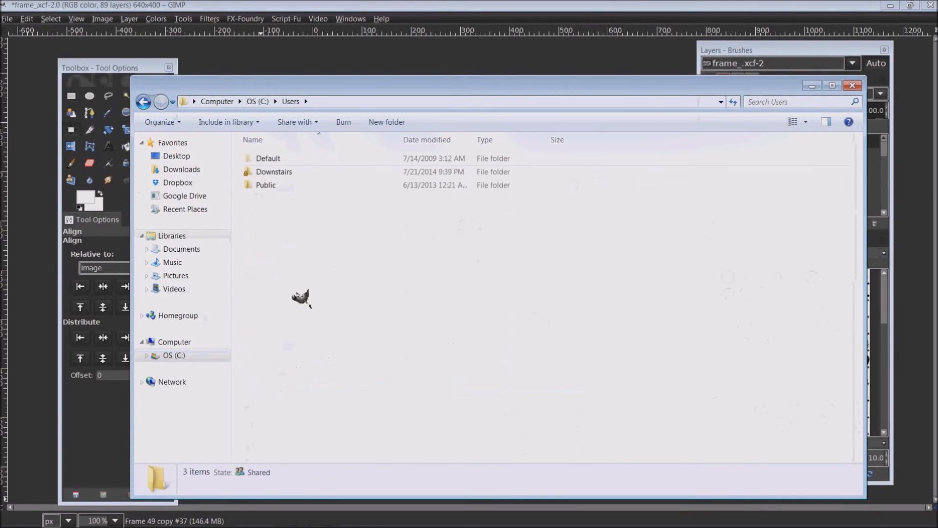
{"action": "double_click", "coordinate": [301, 173]}
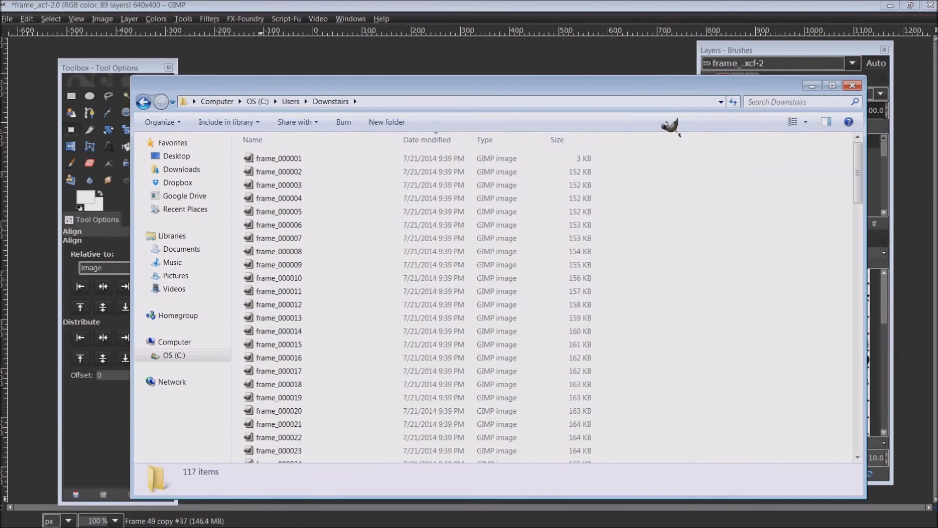
{"action": "left_click_drag", "start_coordinate": [665, 88], "coordinate": [663, 52]}
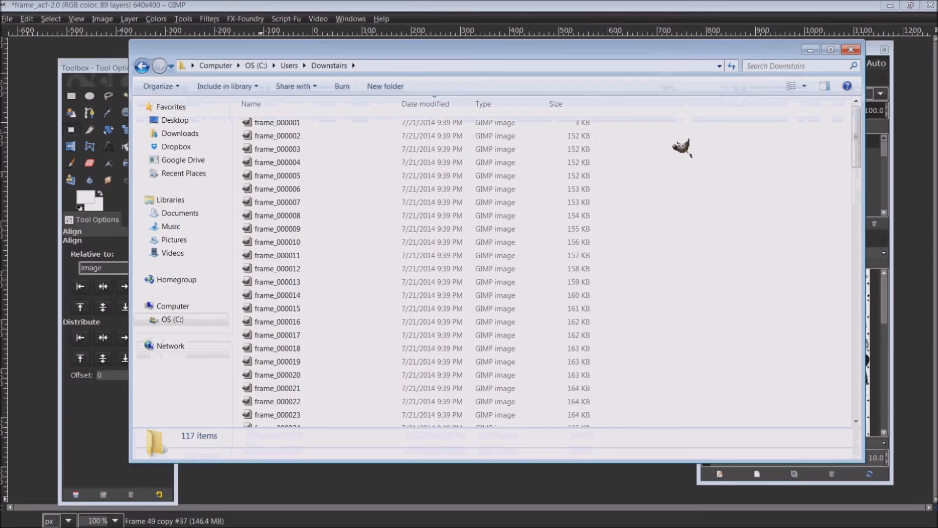
{"action": "scroll", "coordinate": [674, 159], "scroll_direction": "down", "scroll_amount": 10}
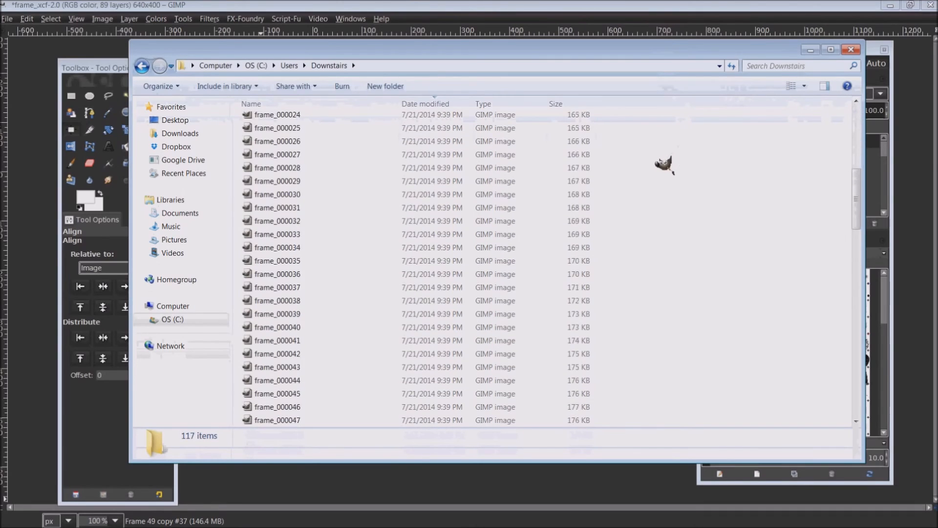
{"action": "scroll", "coordinate": [664, 163], "scroll_direction": "down", "scroll_amount": 12}
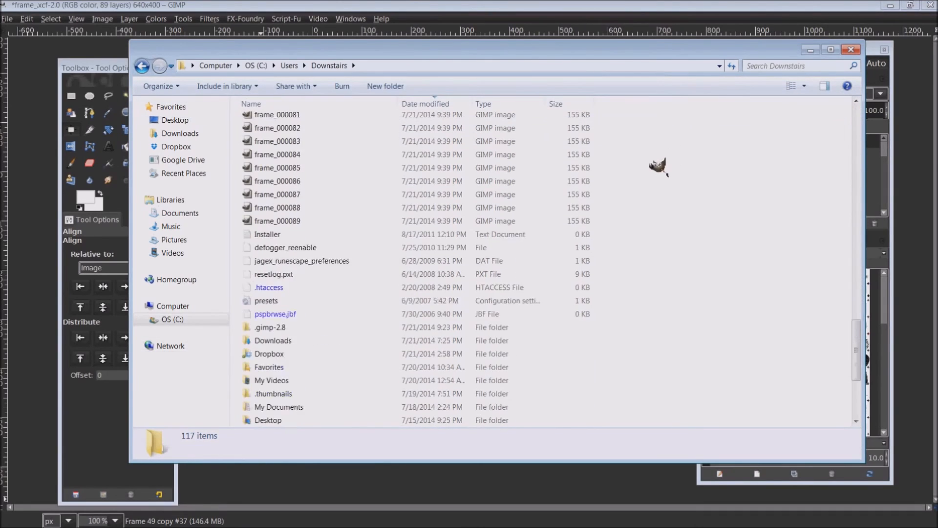
{"action": "scroll", "coordinate": [660, 164], "scroll_direction": "up", "scroll_amount": 20}
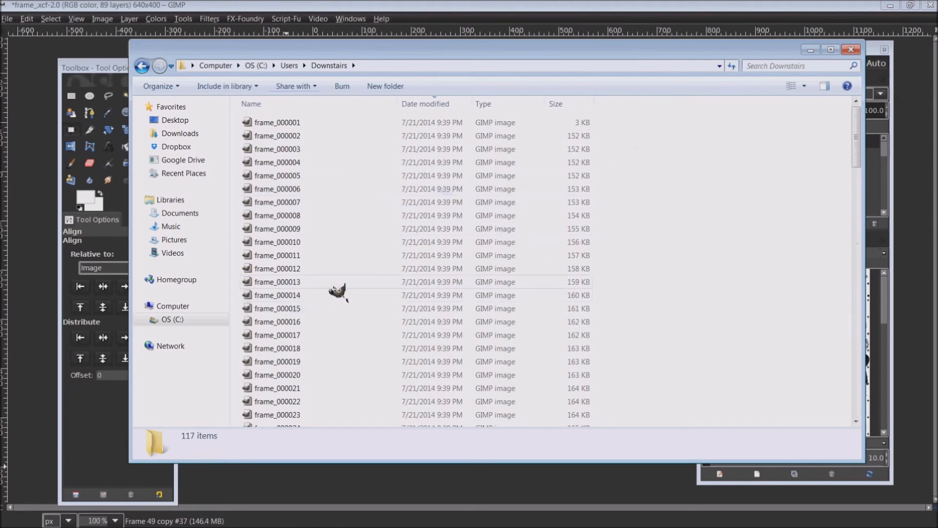
{"action": "left_click", "coordinate": [812, 51]}
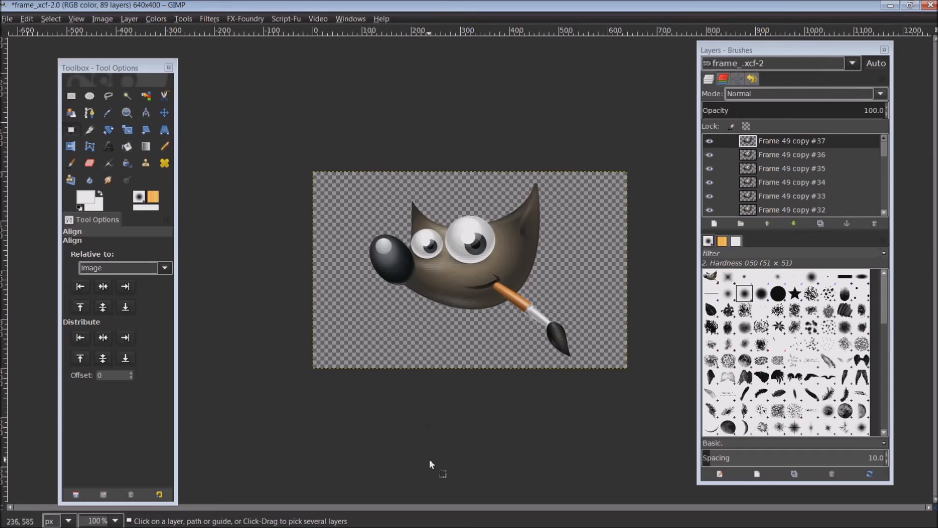
- Encode the frames to frame.avi with the Master Videoencoder, using FFMPEG and a framerate of 50
{"action": "left_click_drag", "start_coordinate": [733, 50], "coordinate": [754, 53]}
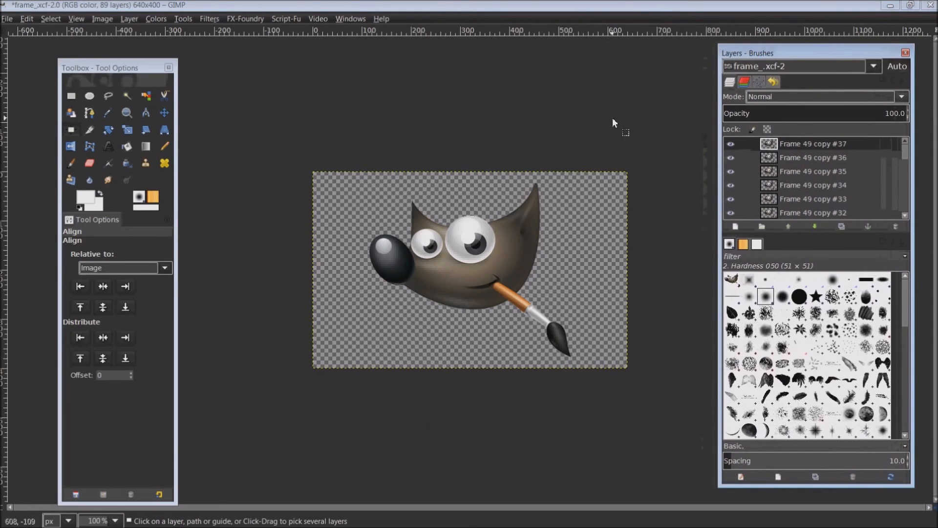
{"action": "left_click", "coordinate": [331, 19]}
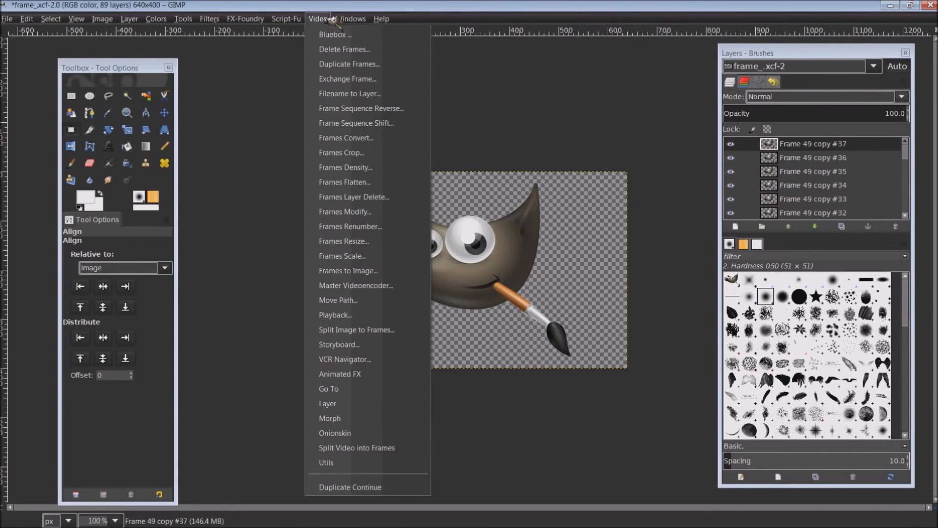
{"action": "left_click", "coordinate": [405, 288]}
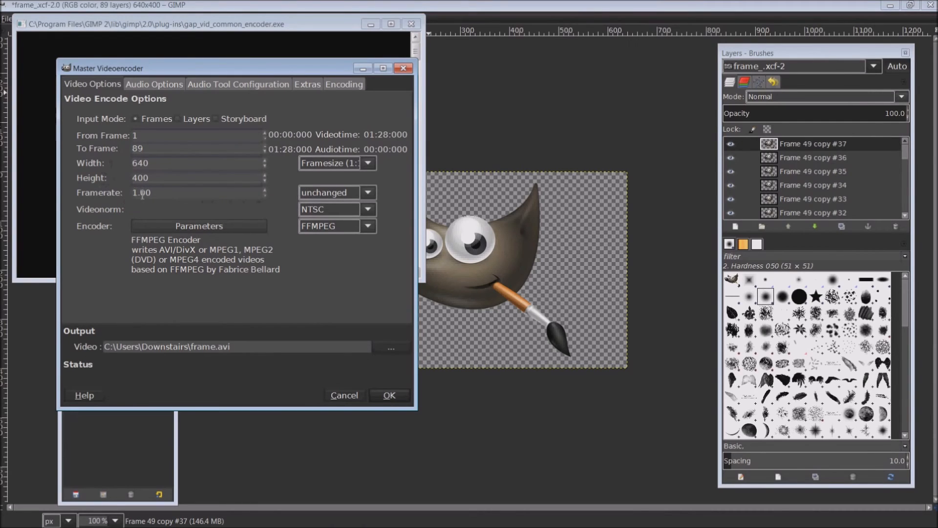
{"action": "left_click_drag", "start_coordinate": [162, 194], "coordinate": [131, 194]}
{"action": "type", "text": "50"}
{"action": "left_click", "coordinate": [401, 396]}
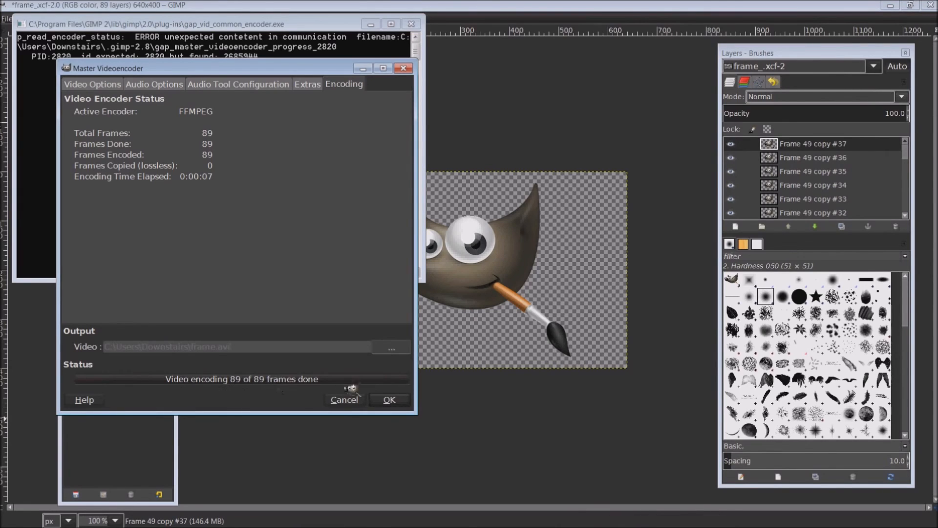
{"action": "left_click", "coordinate": [397, 400]}
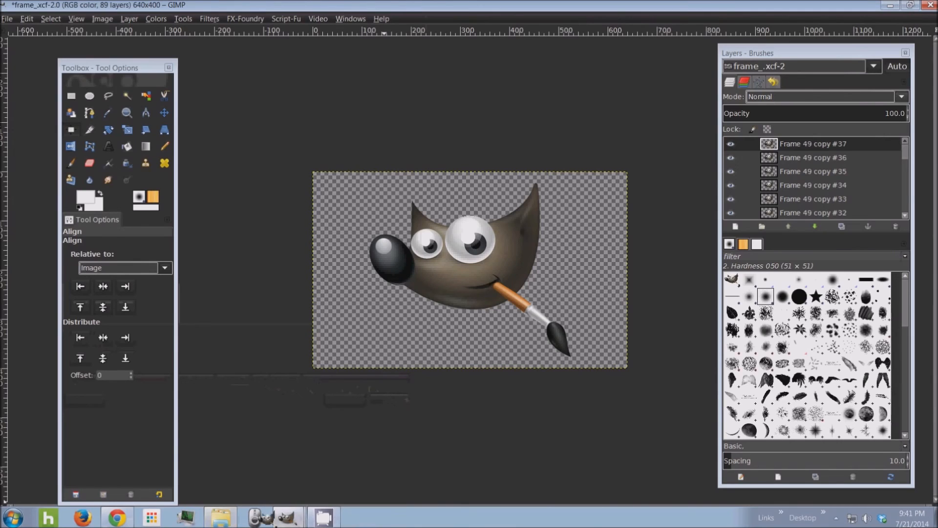
- Return to the Downstairs folder in Windows Explorer, open the frame AVI file with VLC media player, and play it
{"action": "left_click", "coordinate": [228, 517]}
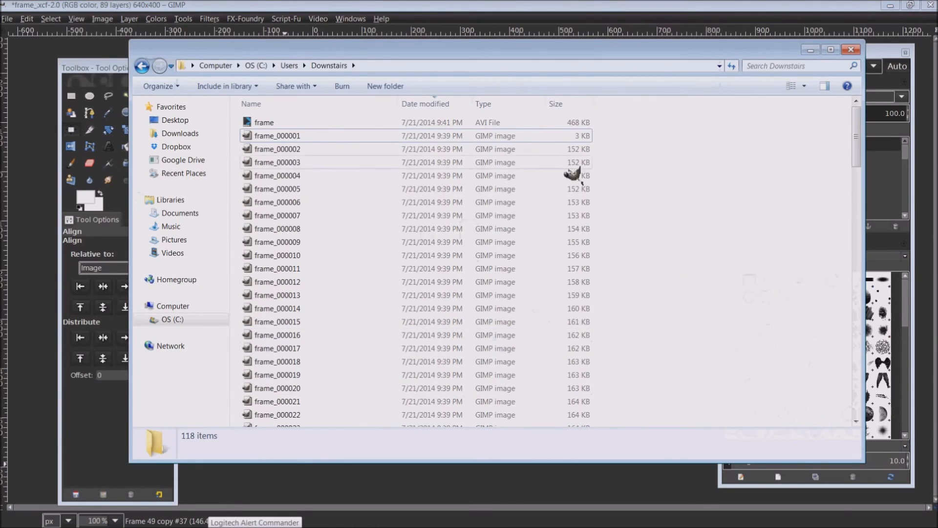
{"action": "left_click", "coordinate": [280, 123]}
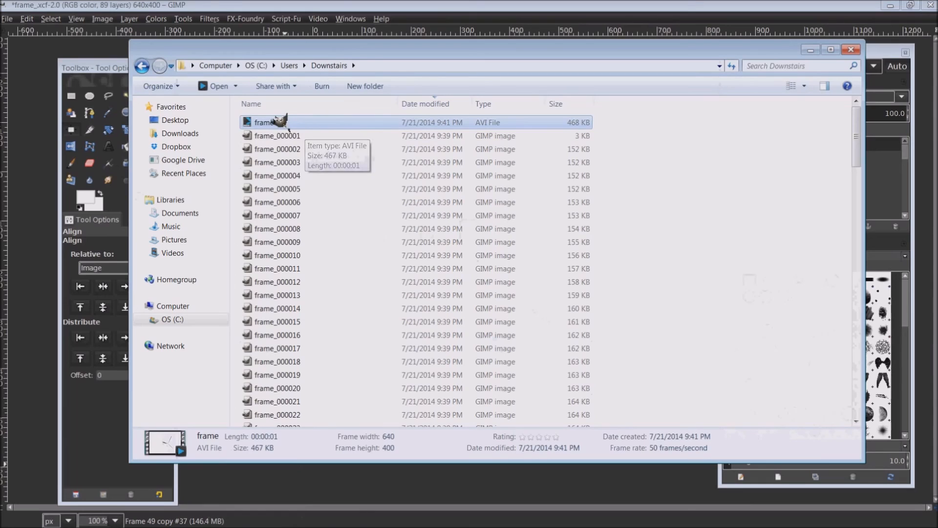
{"action": "right_click", "coordinate": [278, 121]}
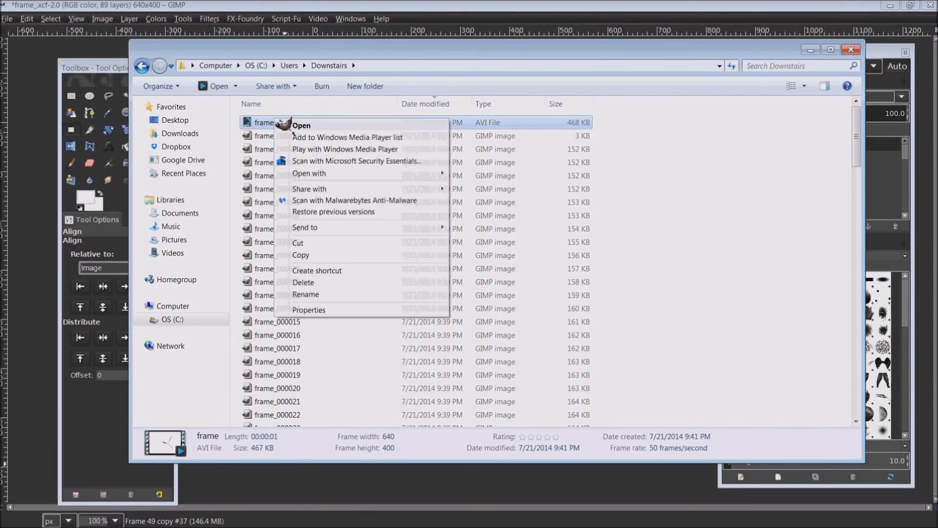
{"action": "mouse_move", "coordinate": [412, 173]}
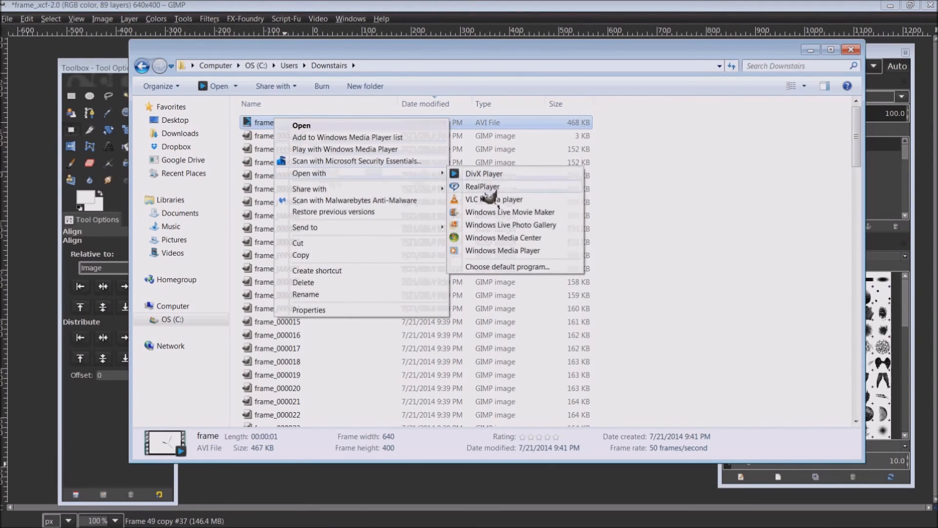
{"action": "left_click", "coordinate": [469, 199]}
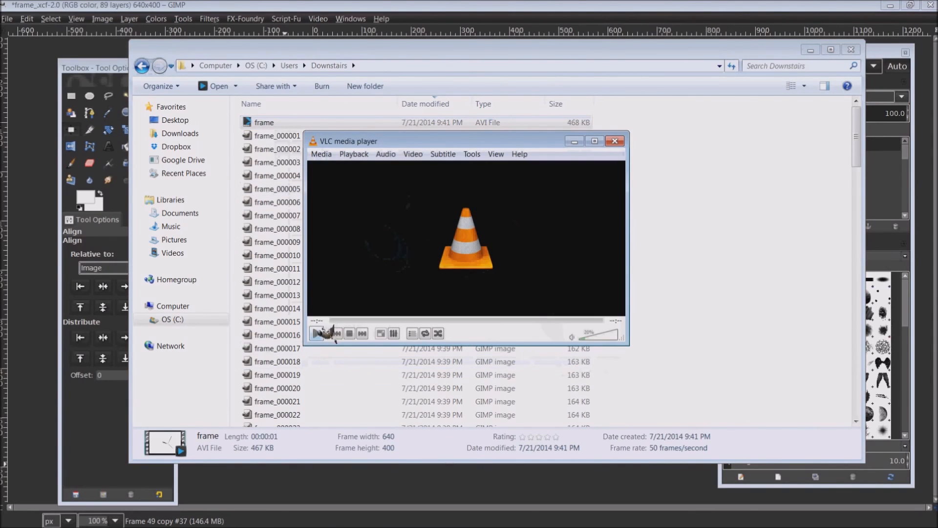
{"action": "left_click", "coordinate": [318, 334]}
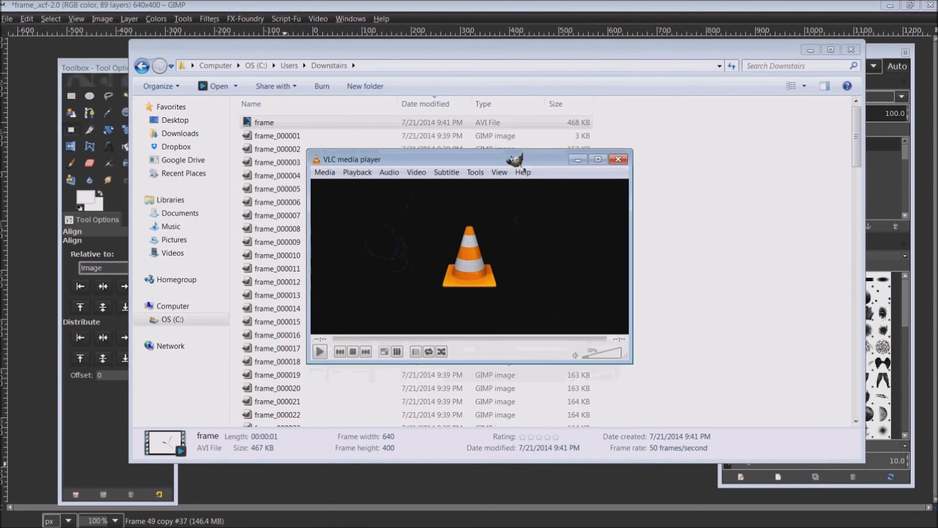
{"action": "left_click", "coordinate": [320, 352]}
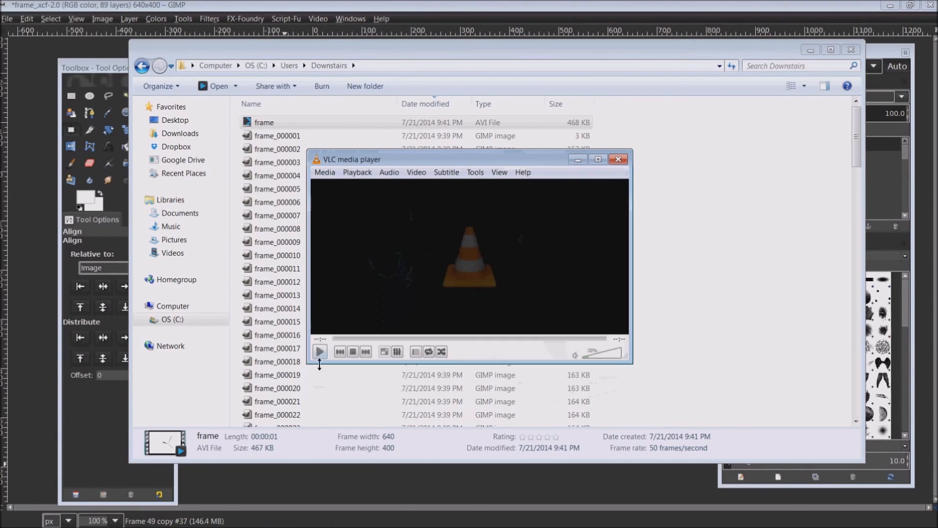
- Play frame.avi again in VLC media player and close the player
{"action": "left_click", "coordinate": [321, 352]}
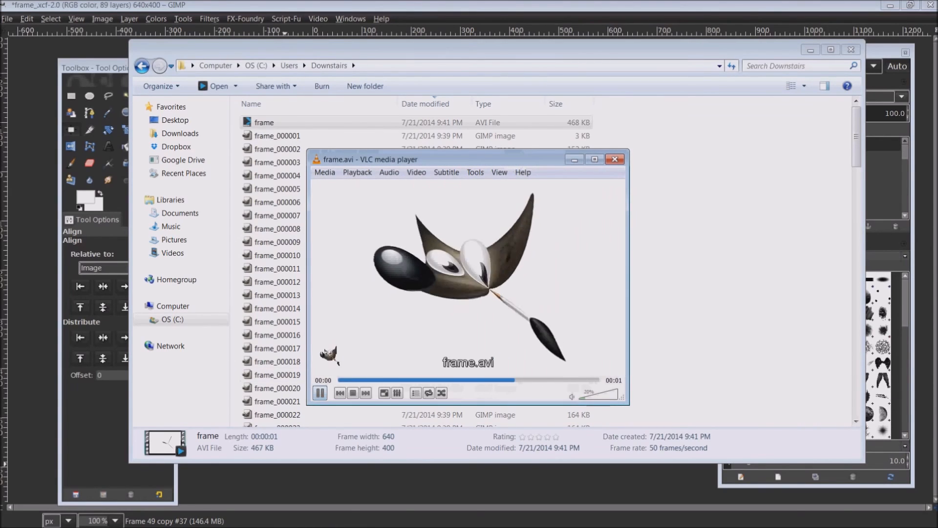
{"action": "left_click", "coordinate": [619, 159]}
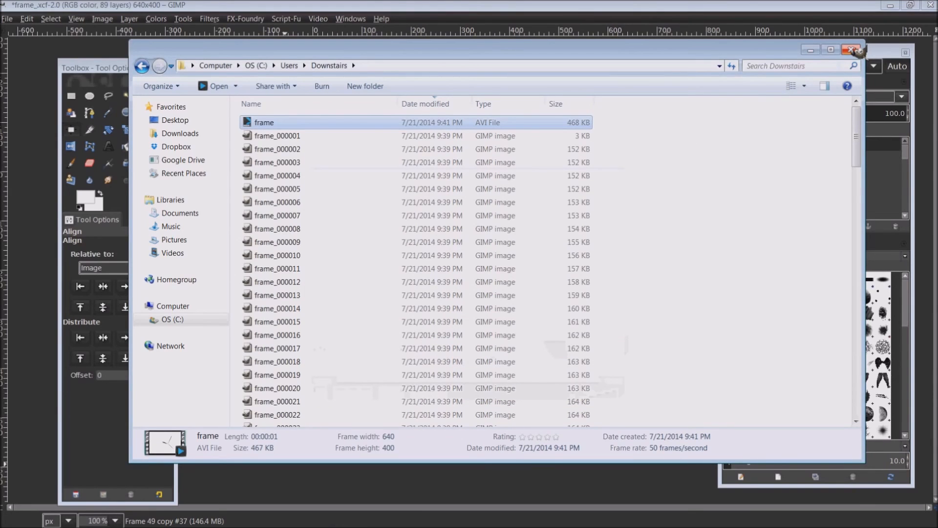
{"action": "left_click_drag", "start_coordinate": [747, 51], "coordinate": [767, 48]}
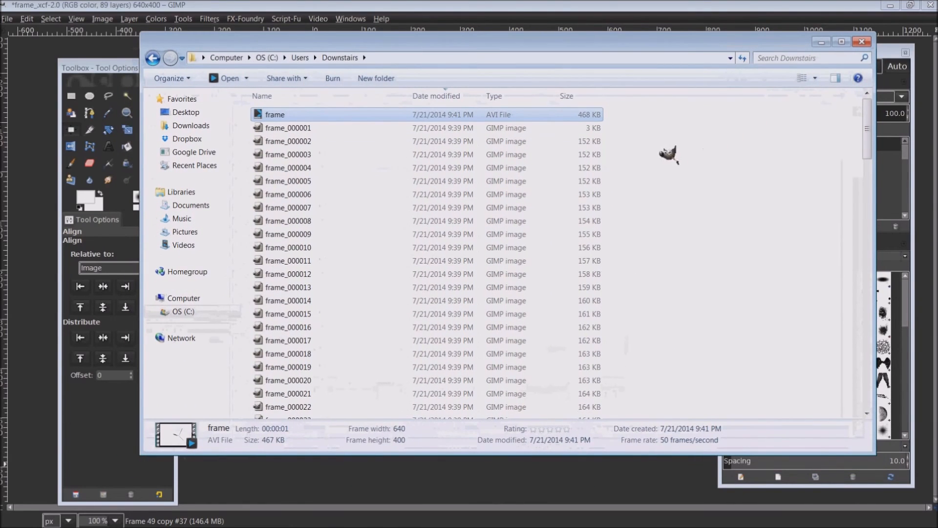
{"action": "left_click_drag", "start_coordinate": [657, 36], "coordinate": [660, 26]}
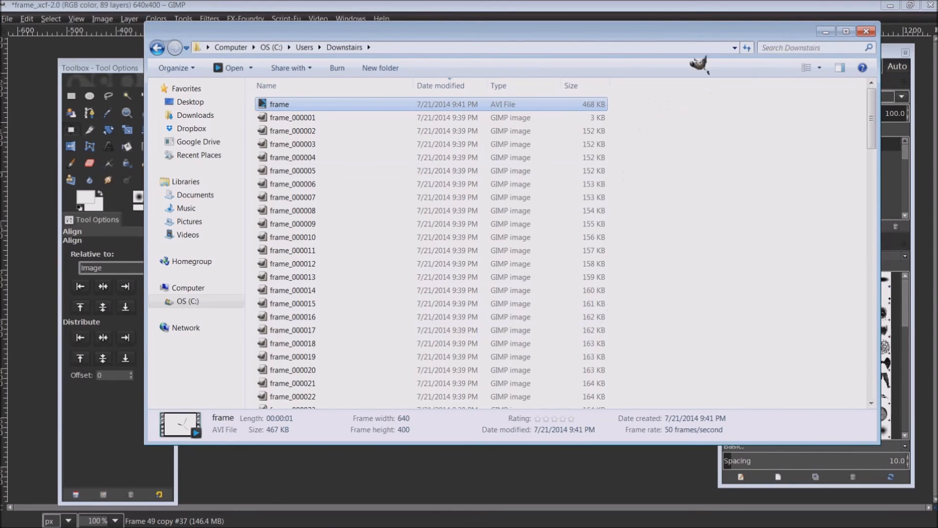
{"action": "left_click_drag", "start_coordinate": [698, 42], "coordinate": [686, 88]}
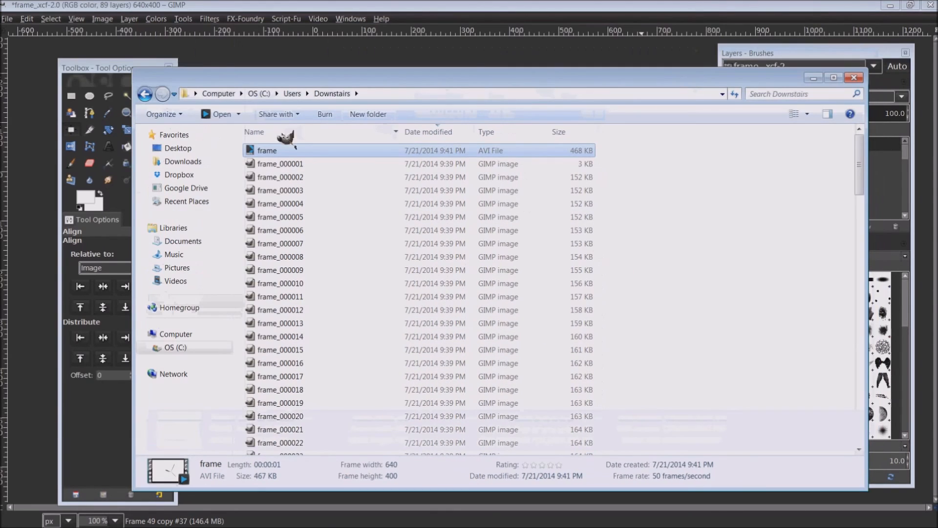
- Delete all the numbered GIMP frame images from frame_000001 onward in the Downstairs folder, excluding the frame AVI file
{"action": "left_click_drag", "start_coordinate": [698, 158], "coordinate": [607, 300]}
{"action": "scroll", "coordinate": [662, 293], "scroll_direction": "up", "scroll_amount": 20}
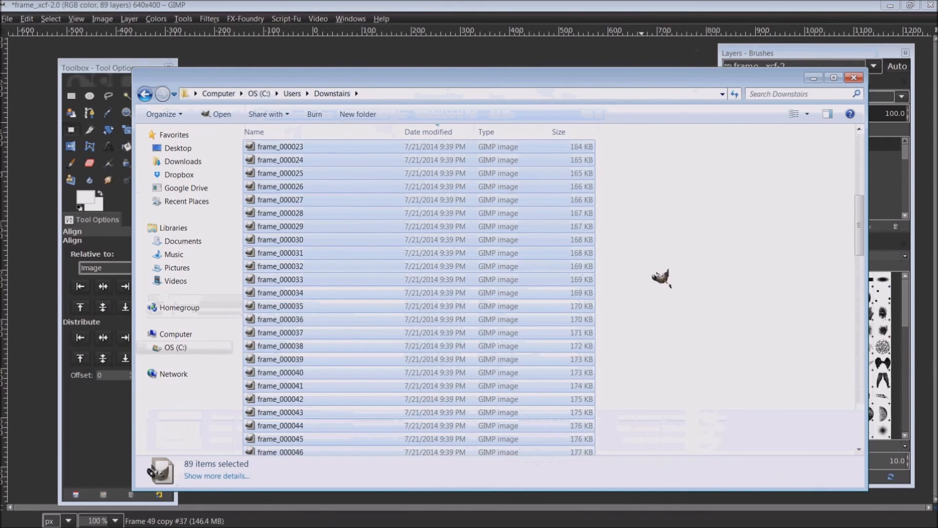
{"action": "scroll", "coordinate": [659, 273], "scroll_direction": "up", "scroll_amount": 1}
{"action": "right_click", "coordinate": [553, 253]}
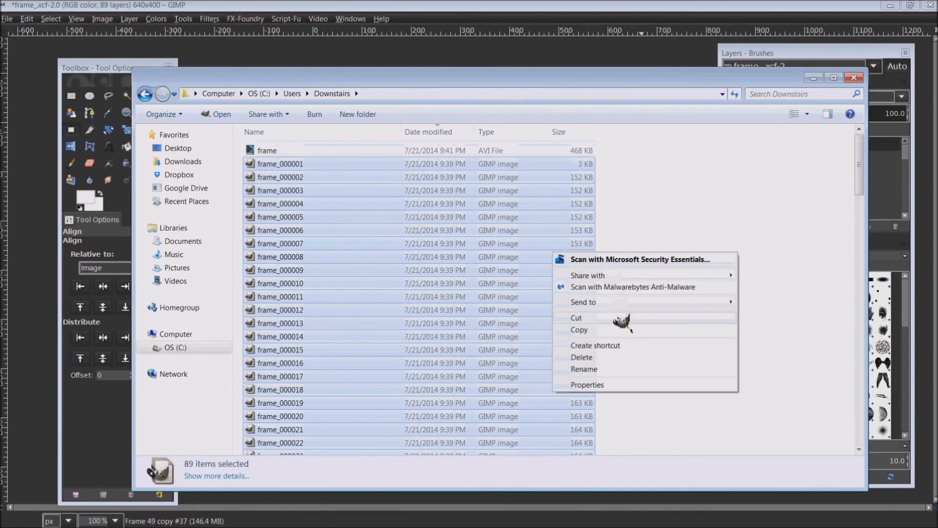
{"action": "left_click", "coordinate": [630, 359]}
{"action": "left_click", "coordinate": [521, 283]}
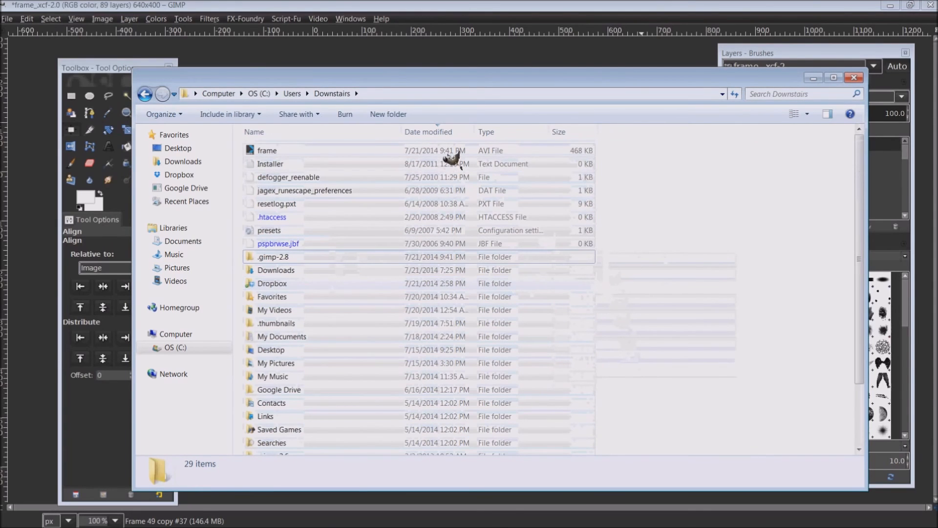
- Select the frame AVI file in the Downstairs folder and bring up its available file actions
{"action": "left_click", "coordinate": [451, 153]}
{"action": "right_click", "coordinate": [452, 154]}
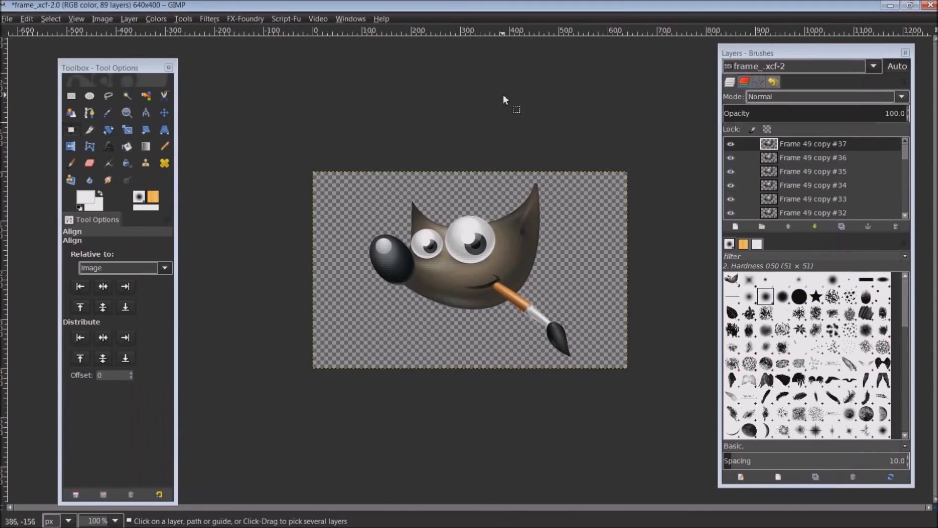